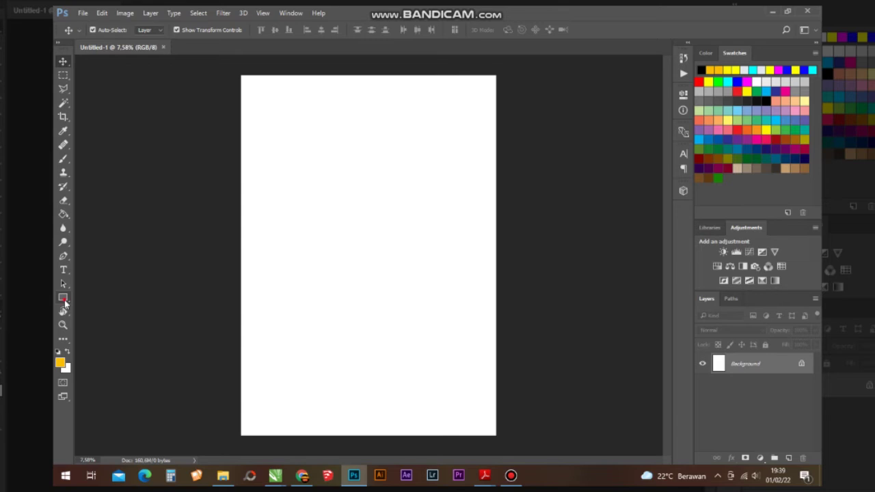
Step: Draw a yellow rectangle in the upper part of the page and set its size to 20 mm wide by 30 mm high
left_click(64, 300)
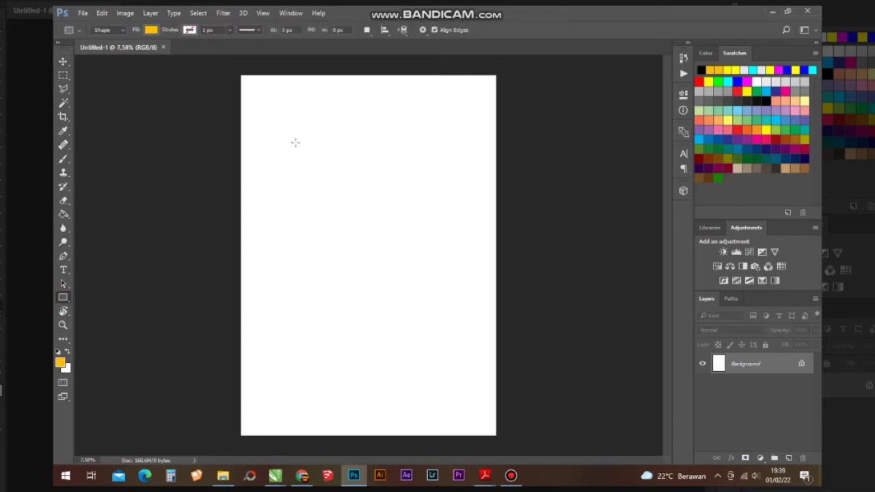
left_click_drag(295, 142, 352, 208)
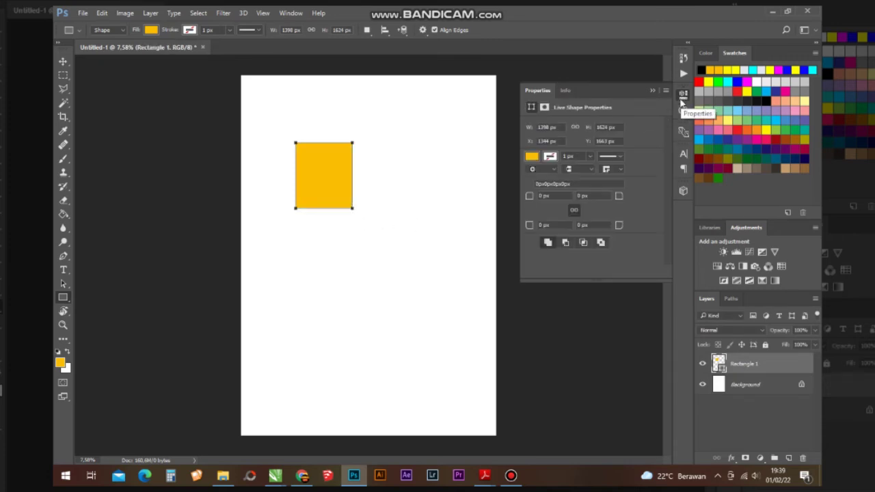
left_click(553, 127)
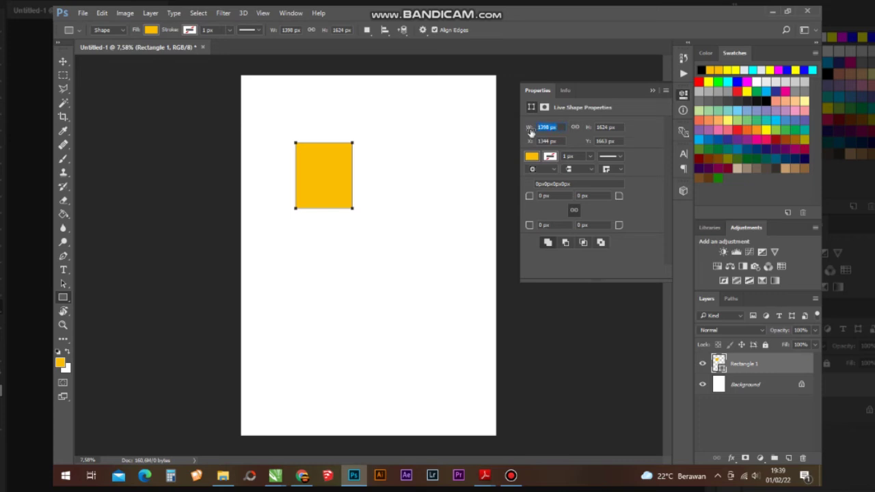
type("2")
key("Tab")
type("30MM")
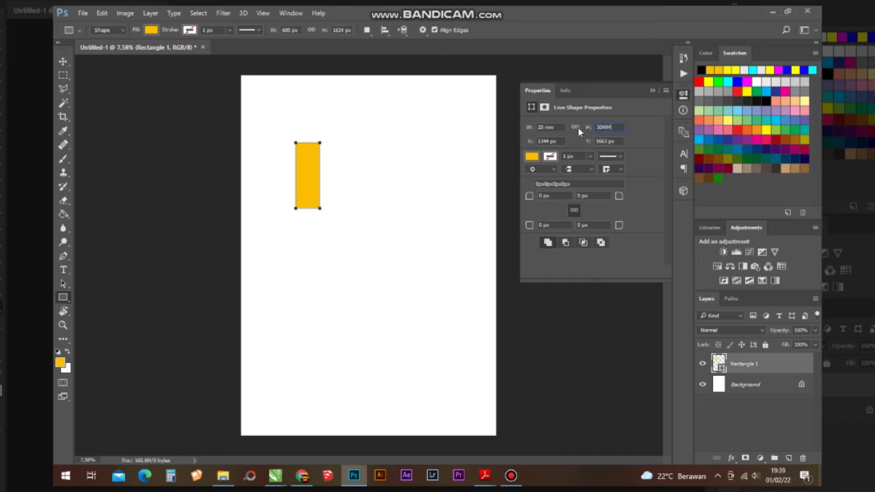
key("shift+Tab")
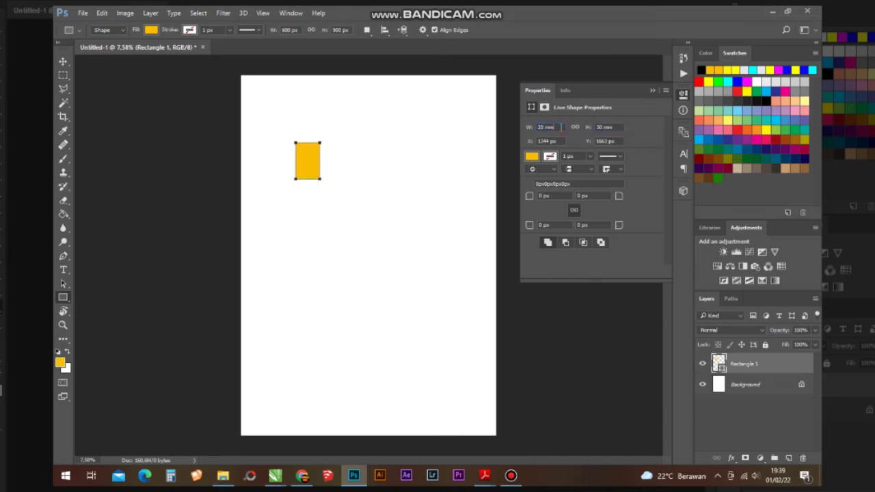
left_click(652, 91)
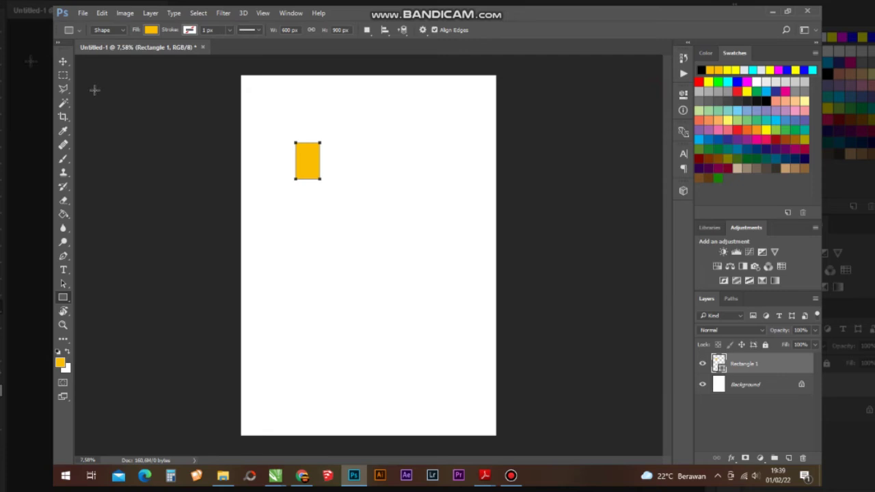
Step: Move the rectangle into the page's upper-left corner and place a duplicate of it near the middle of the page
left_click(62, 62)
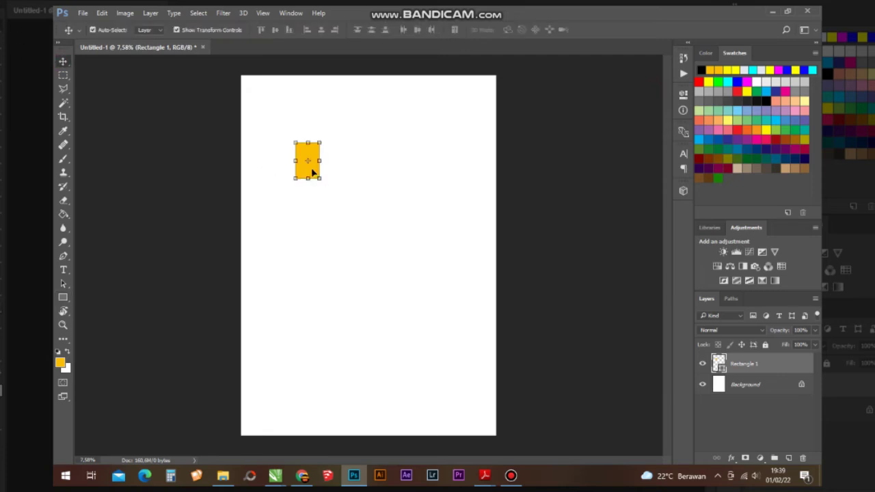
left_click_drag(312, 171, 284, 111)
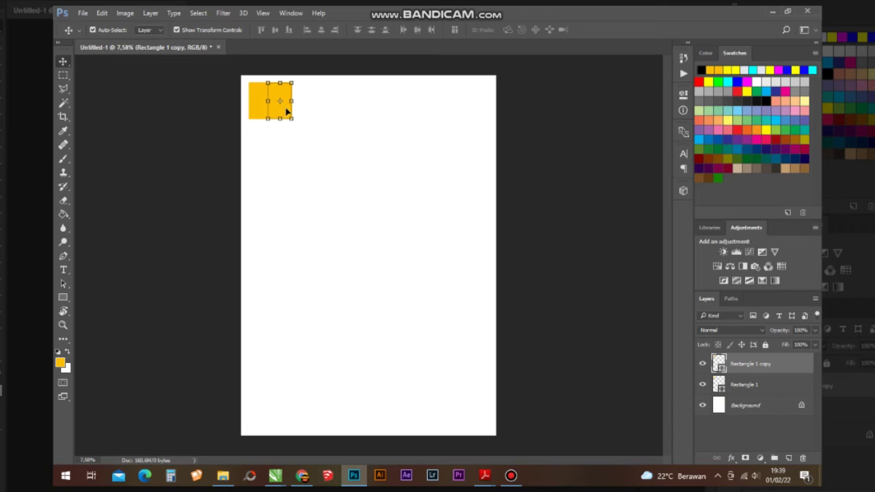
left_click_drag(287, 111, 373, 216)
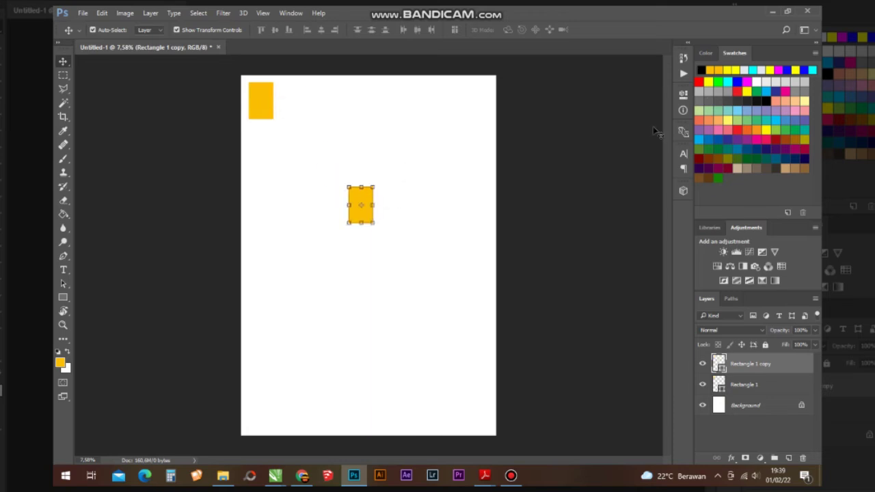
Step: Resize the duplicate to 30 × 40 mm and place it below the first rectangle, with their left edges aligned
left_click(684, 95)
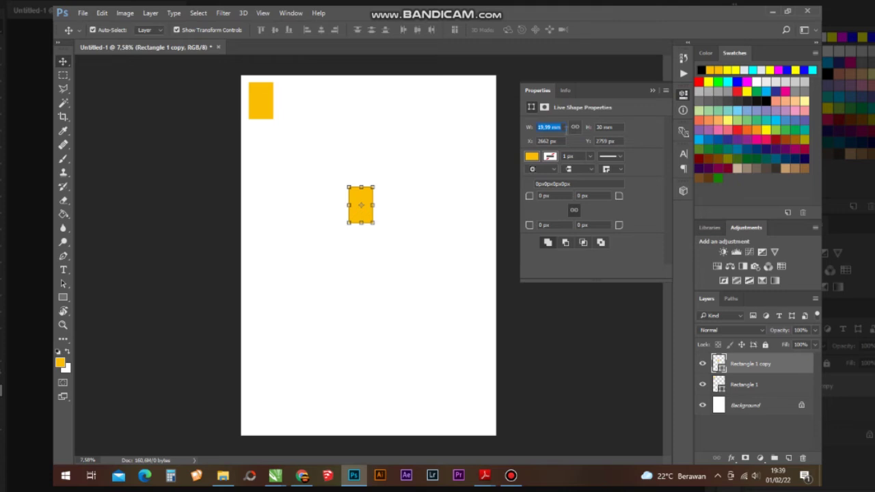
type("30MM")
key("Tab")
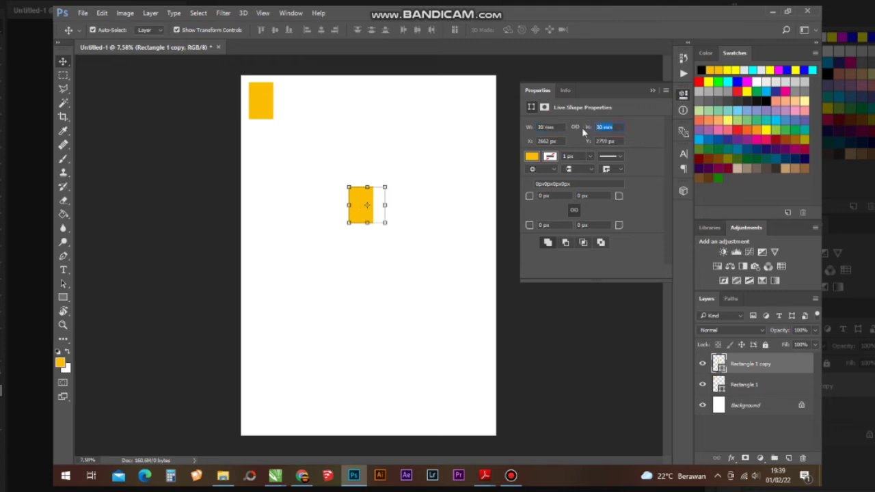
type("40M")
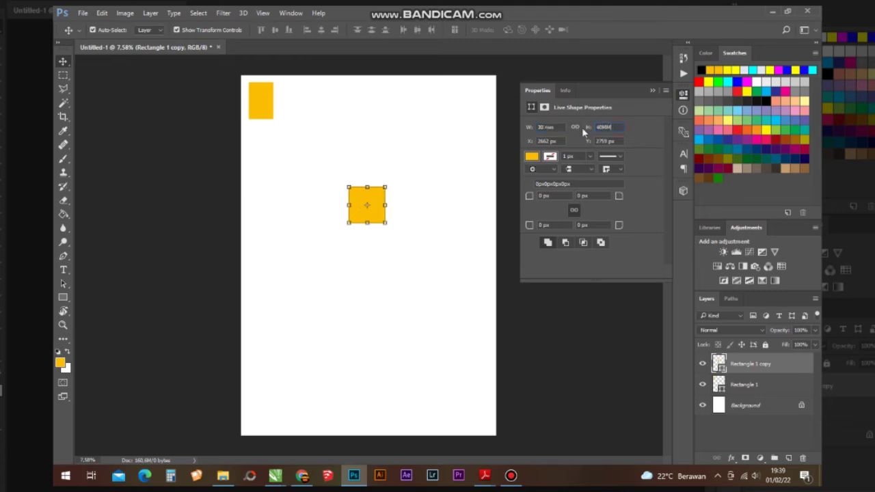
type("M")
left_click(653, 90)
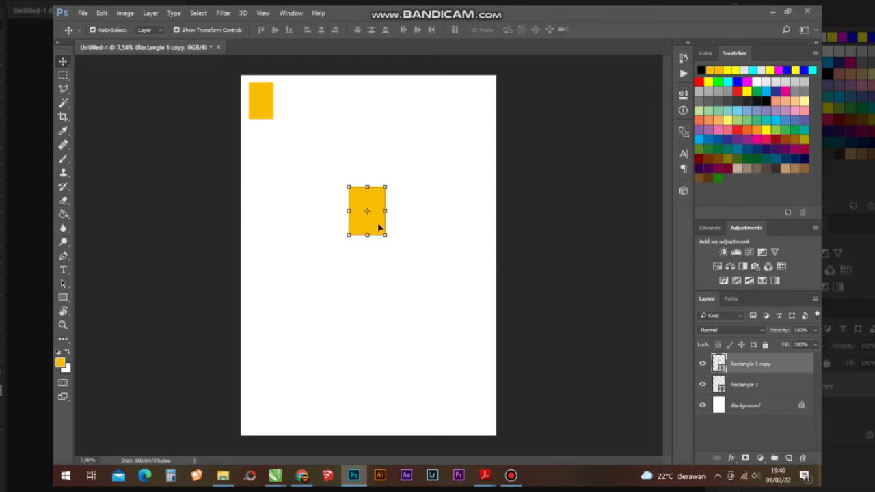
left_click_drag(380, 228, 321, 136)
left_click_drag(307, 169, 279, 170)
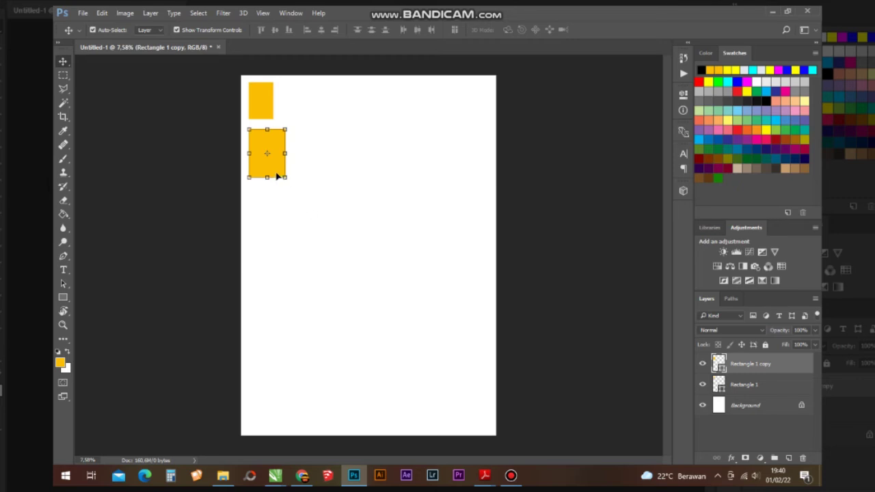
Step: Add a duplicate of the second rectangle, sized 40 × 60 mm and left-aligned directly below it
left_click_drag(274, 166, 374, 237)
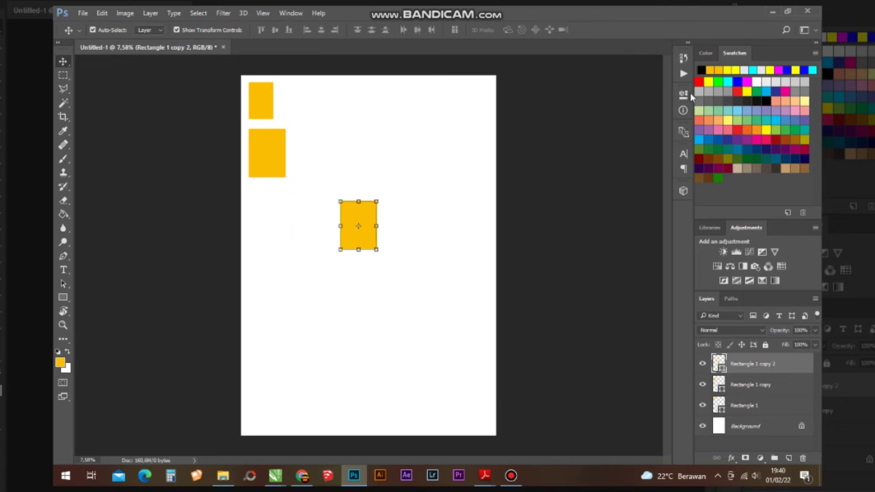
left_click(680, 95)
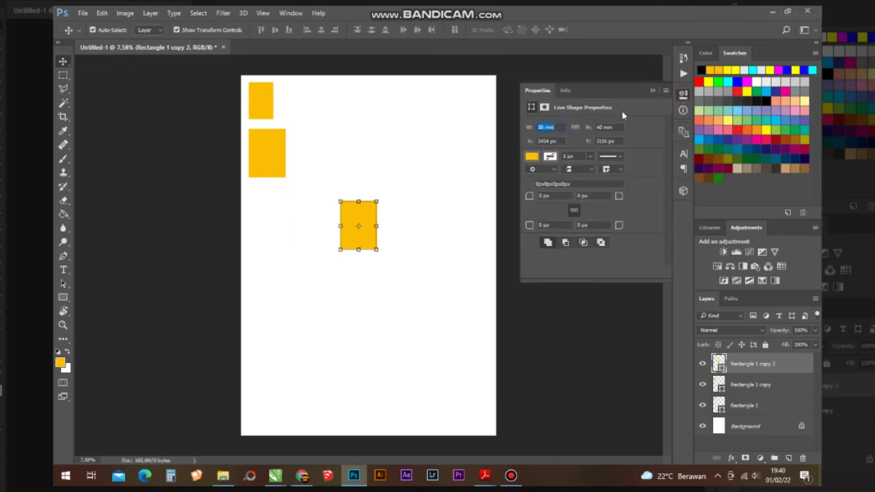
type("40MM")
key("Tab")
type("60MM")
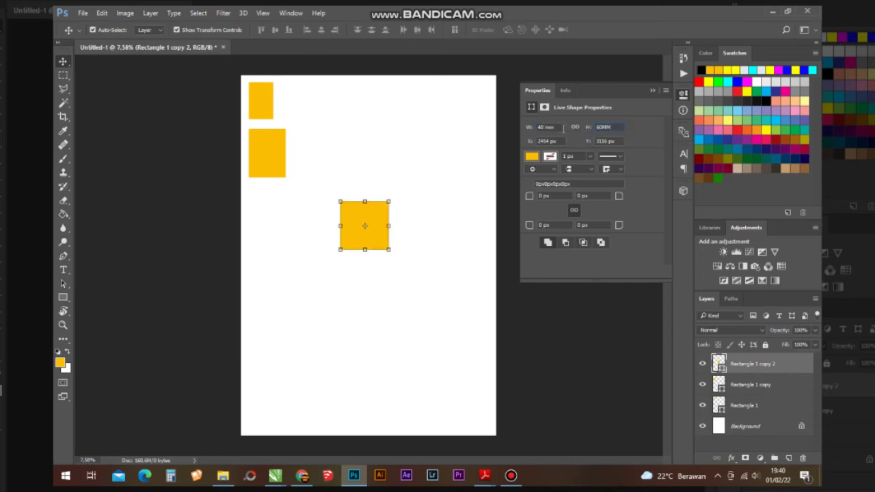
left_click(561, 128)
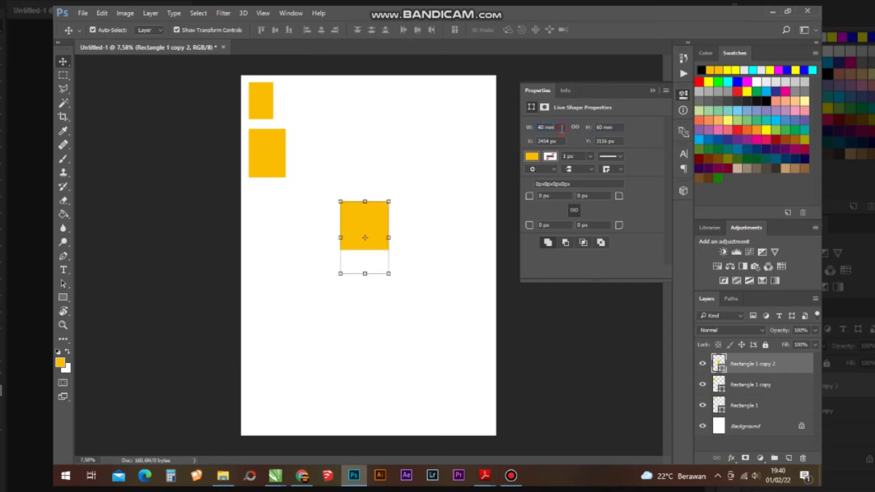
left_click(652, 90)
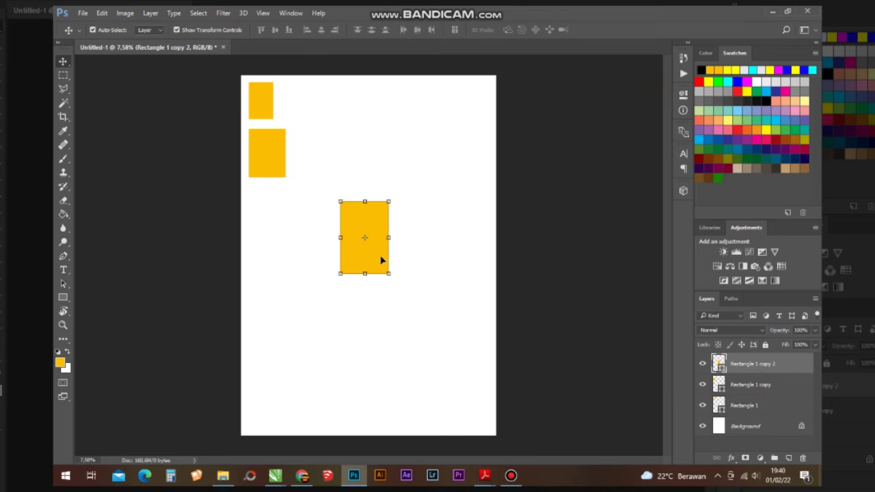
left_click_drag(377, 256, 288, 249)
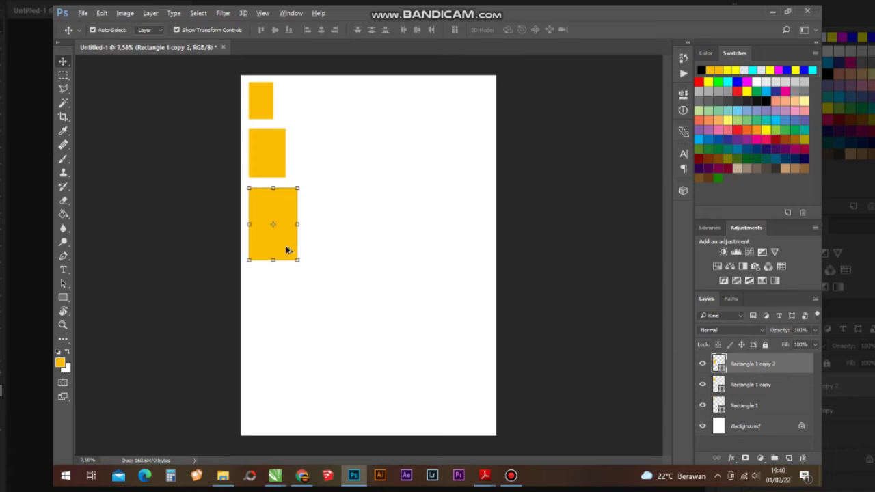
Step: Add a duplicate of the third rectangle, sized 60 × 90 mm and left-aligned directly below it
left_click_drag(287, 251, 378, 297)
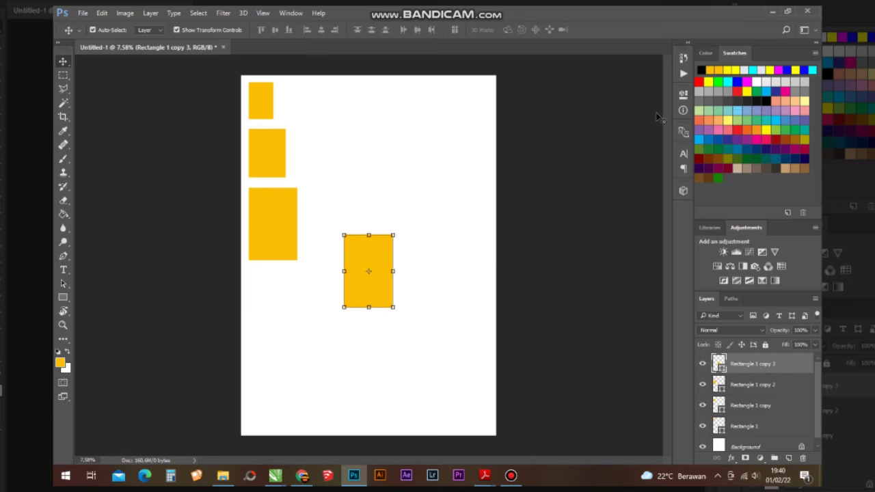
left_click(683, 94)
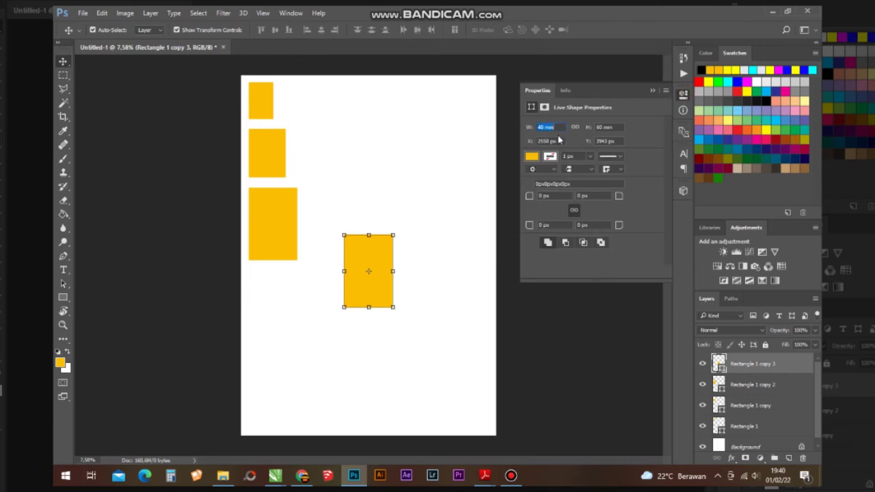
type("60 mm")
key("Tab")
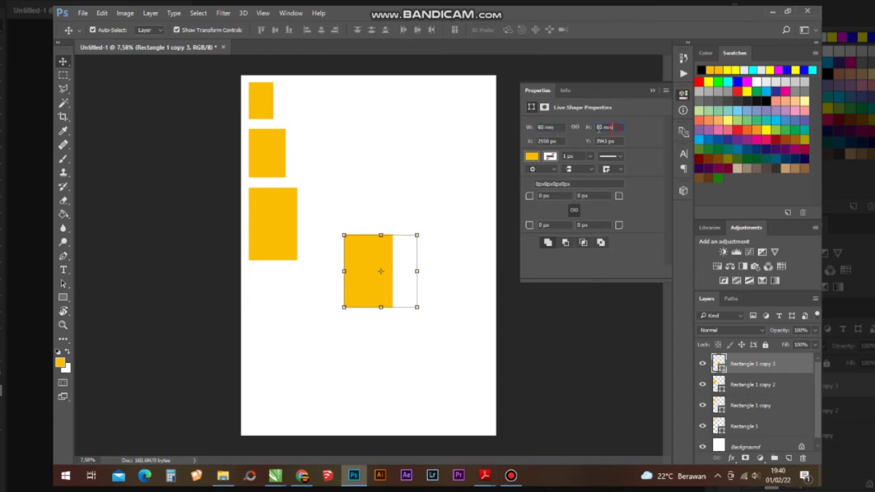
type("90MM")
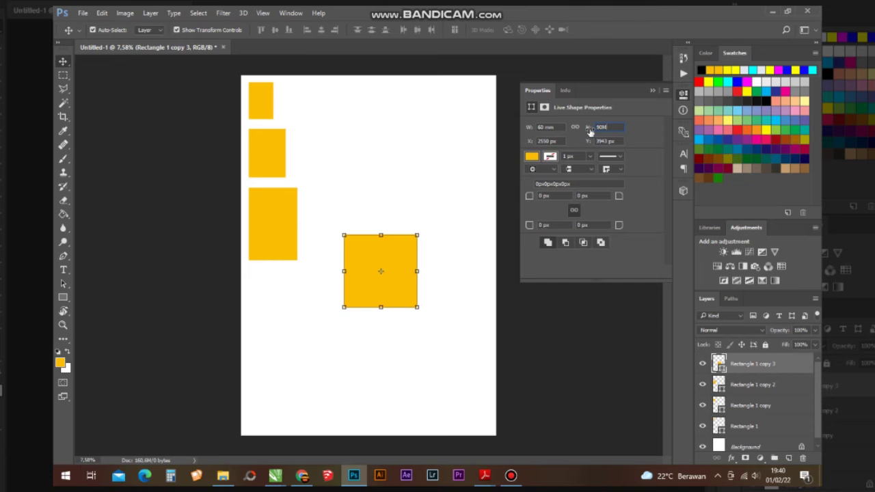
left_click(553, 129)
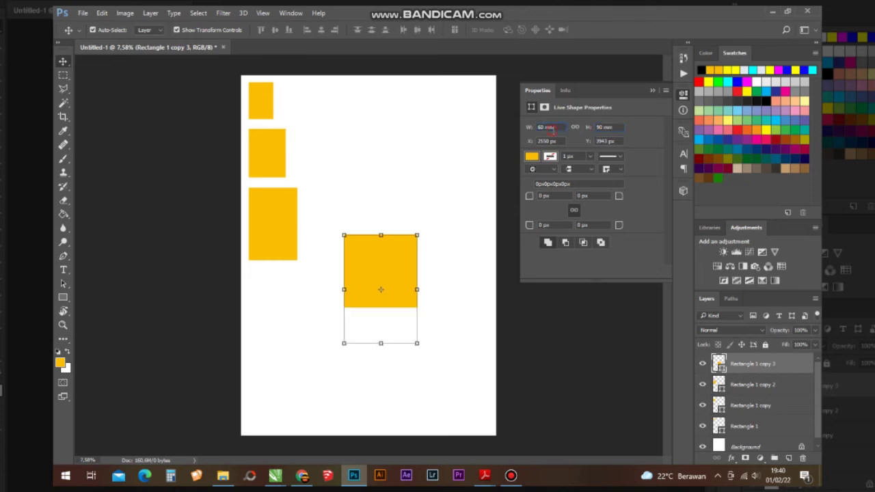
left_click(654, 90)
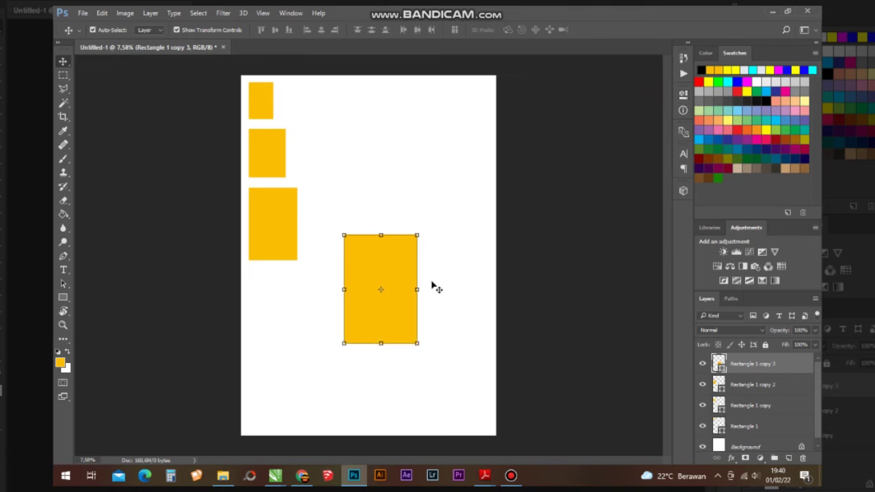
left_click_drag(404, 303, 310, 336)
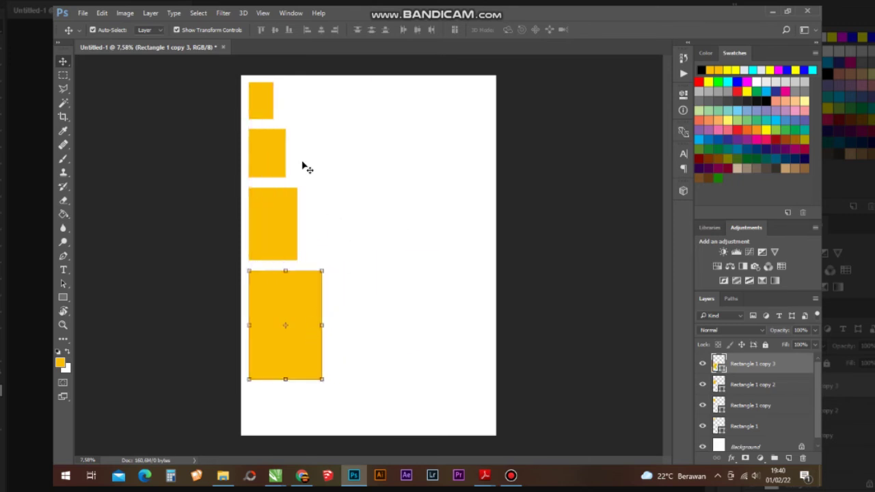
Step: Place the photo 20210818_173058-removebg-preview from the CETAK FOTO folder on drive D as an embedded image directly above the smallest rectangle's layer
left_click(271, 106)
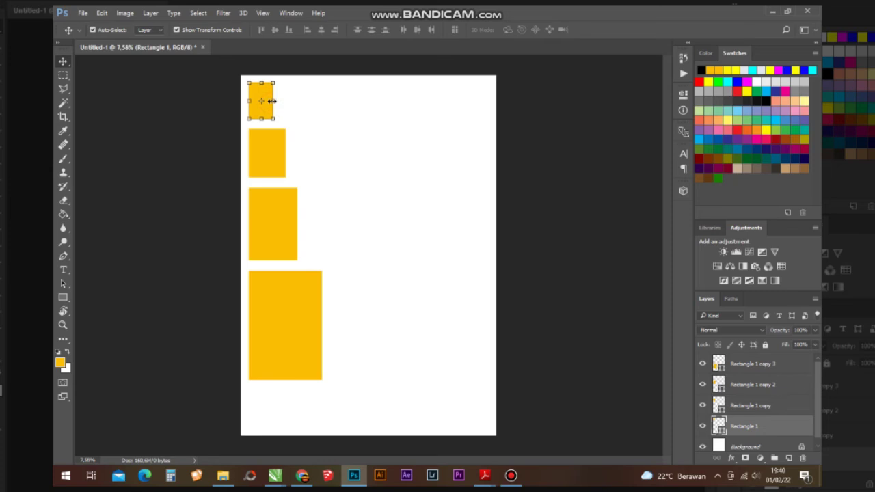
left_click(83, 13)
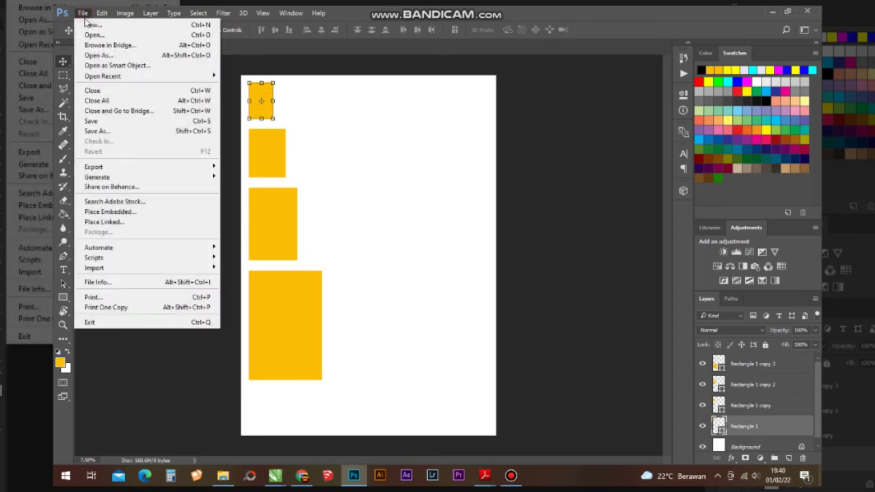
left_click(123, 214)
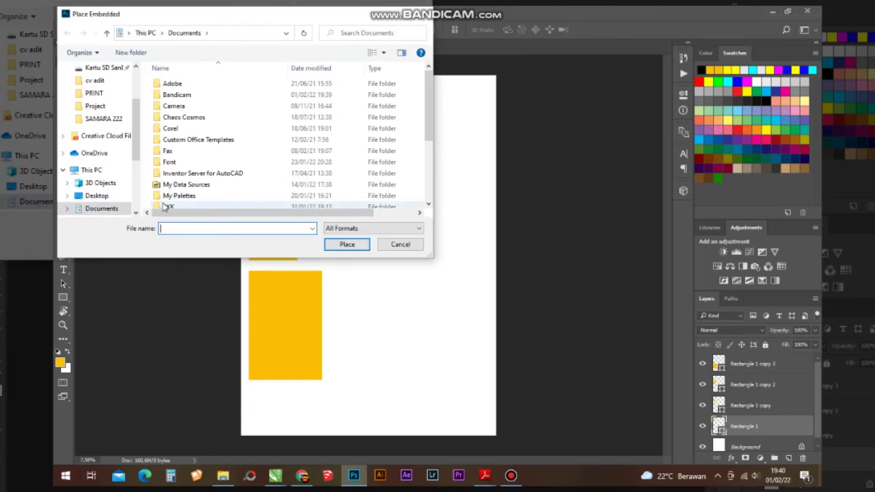
scroll(106, 205, "down", 2)
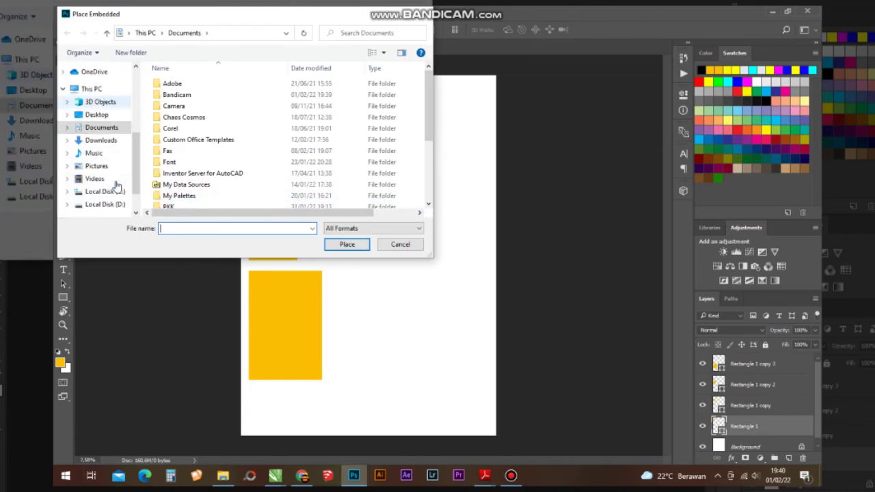
left_click(108, 204)
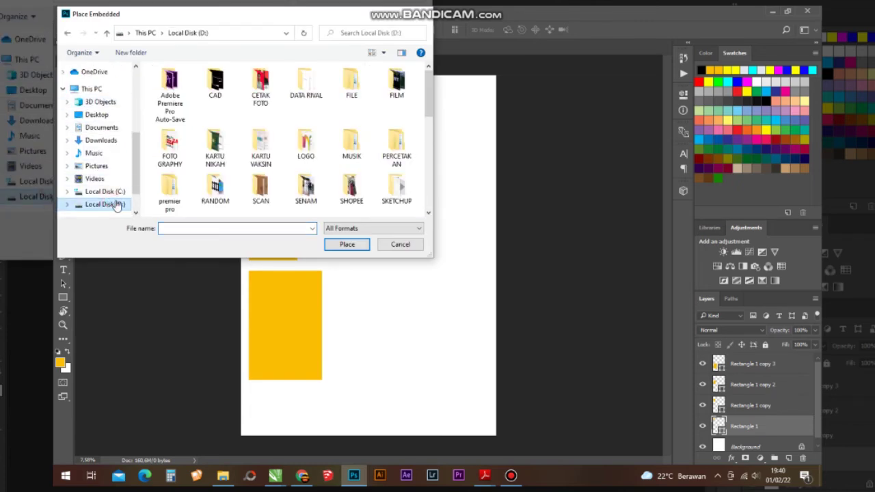
left_click(269, 85)
double_click(269, 85)
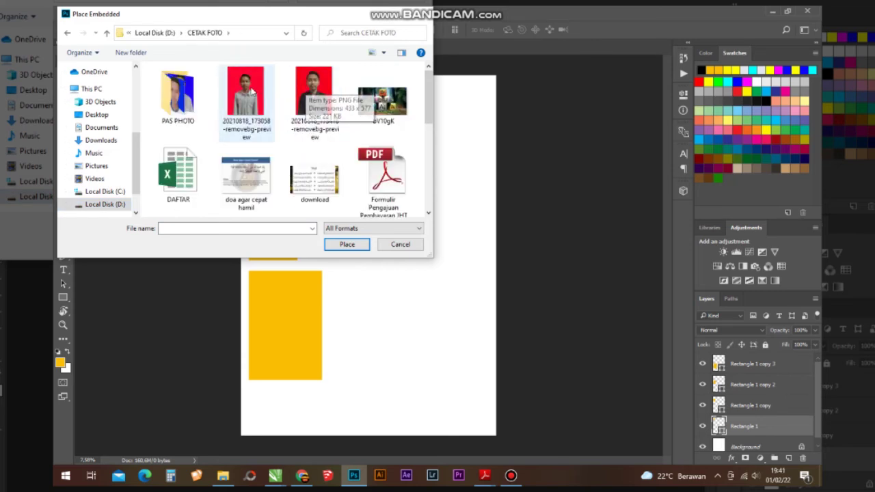
left_click(252, 91)
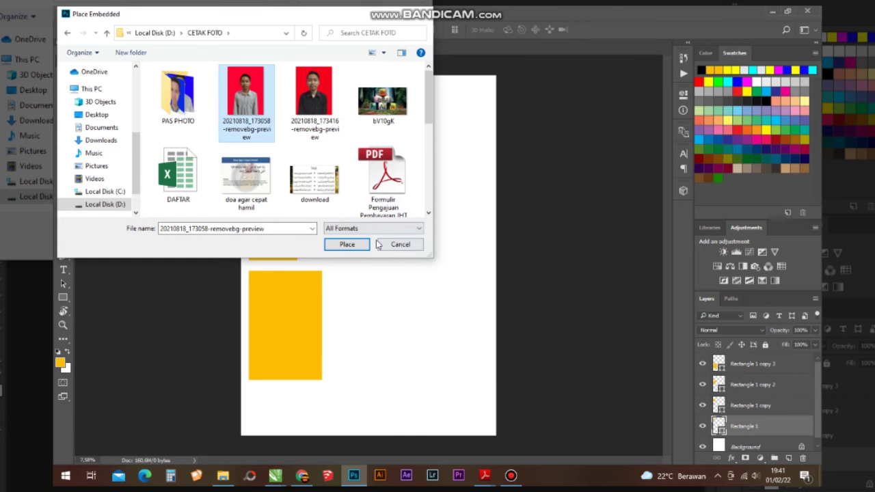
left_click(347, 245)
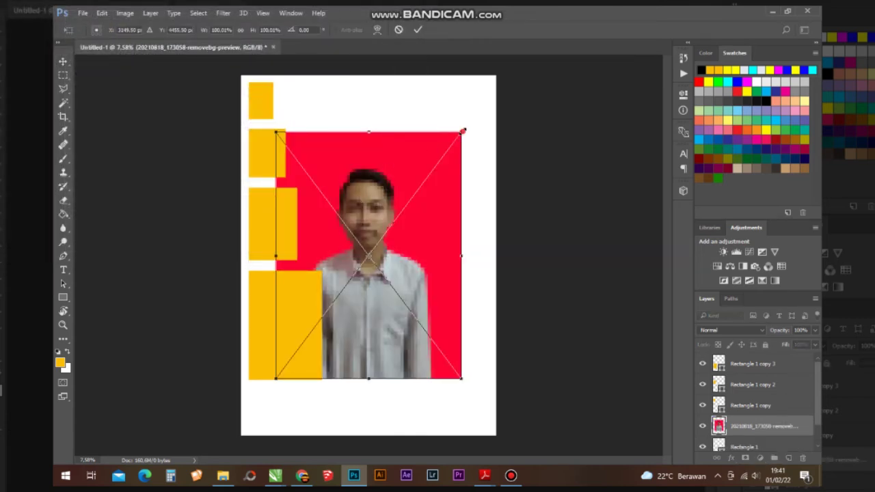
Step: Scale the placed photo to about 23.5% over the smallest rectangle and clip it to that rectangle with a clipping mask
left_click_drag(463, 131, 263, 91)
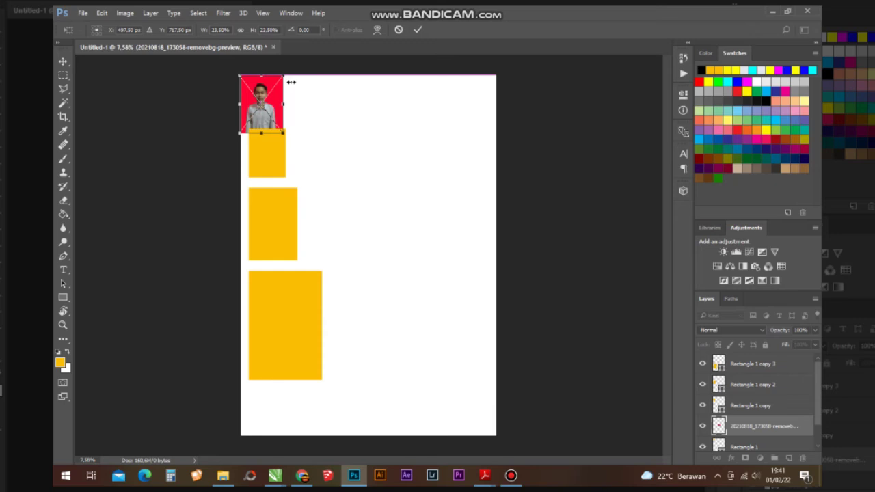
left_click(418, 30)
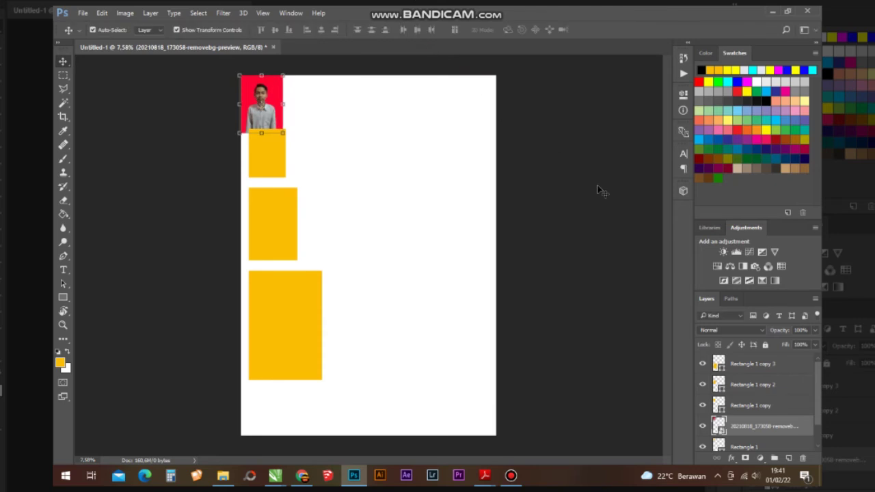
right_click(760, 427)
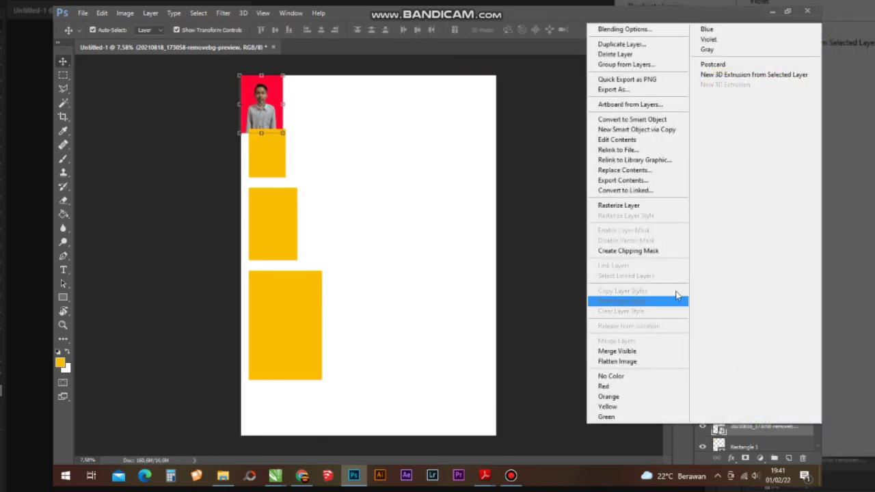
left_click(654, 250)
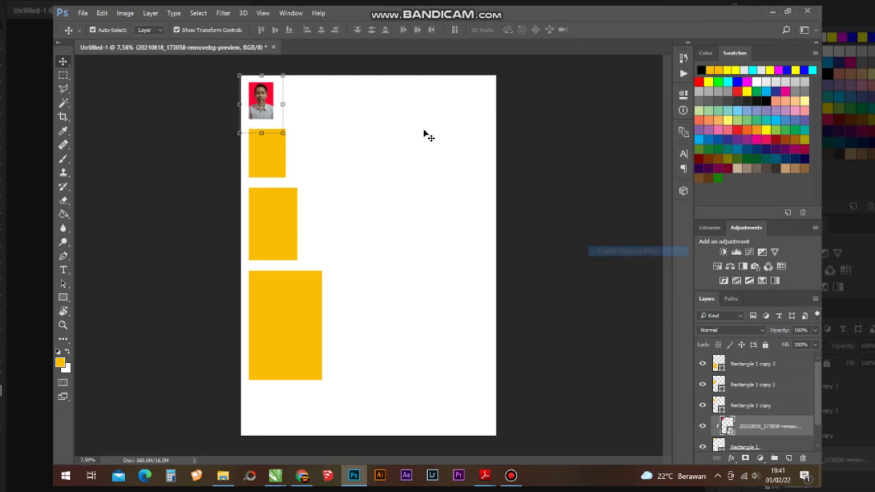
Step: Place the photo 20210818_173058-removebg-preview from the CETAK FOTO folder as an embedded image directly above the 30 × 40 mm rectangle's layer
scroll(260, 69, "up", 2)
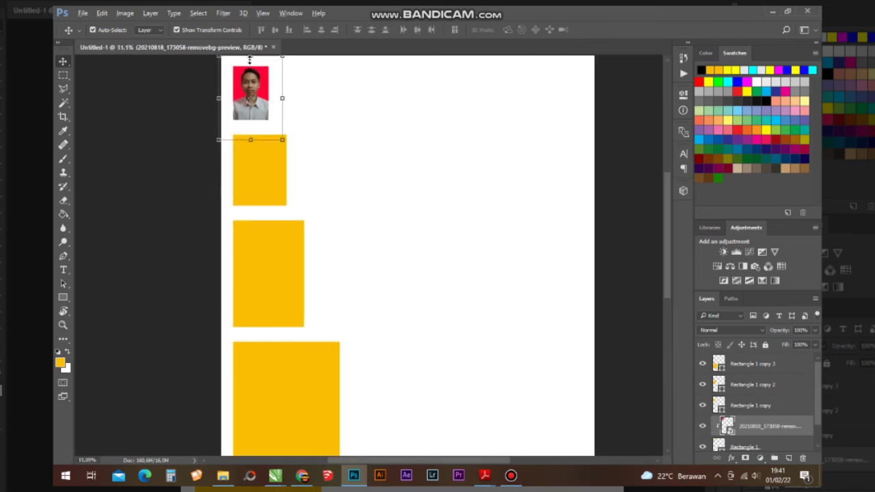
scroll(237, 52, "up", 2)
scroll(243, 102, "up", 4)
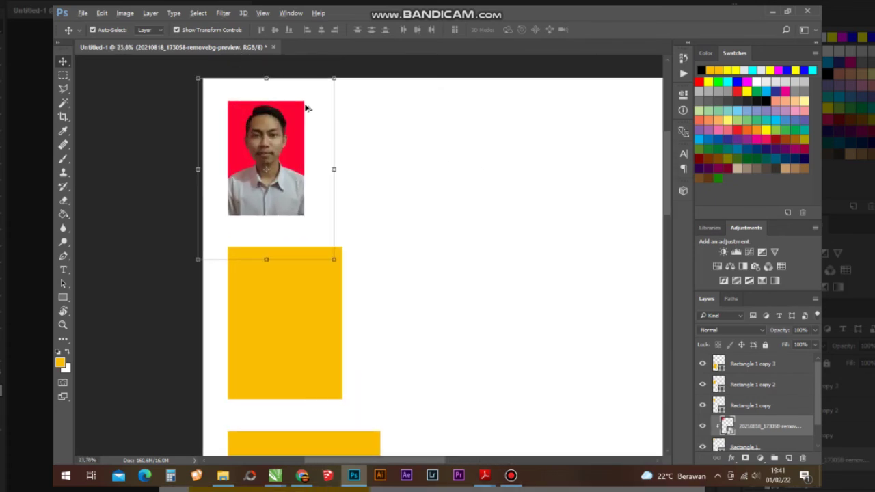
scroll(307, 107, "up", 1)
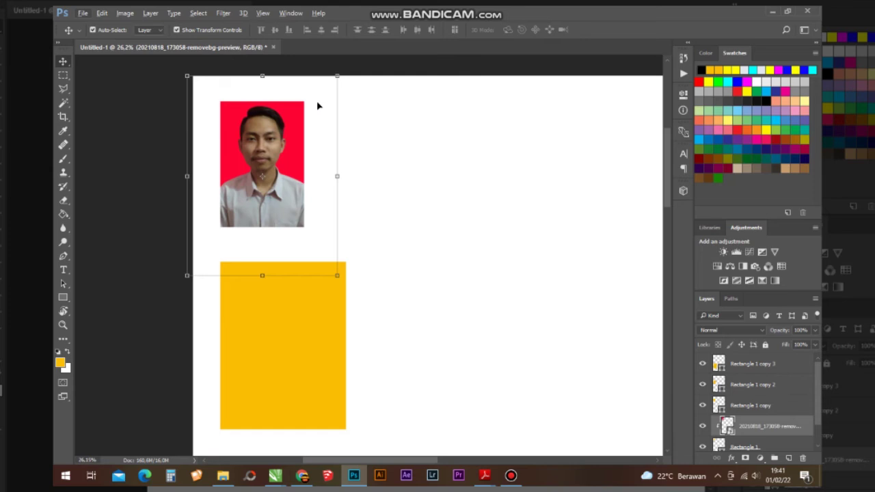
scroll(254, 137, "down", 1)
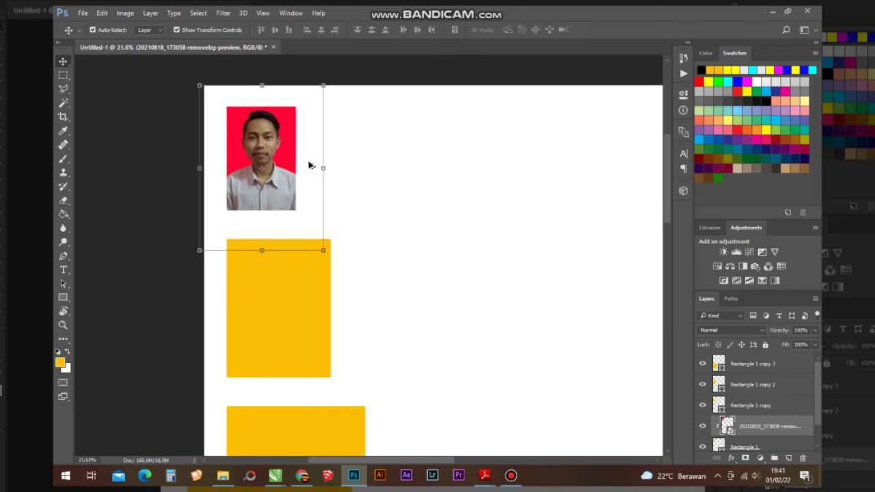
scroll(382, 180, "down", 1)
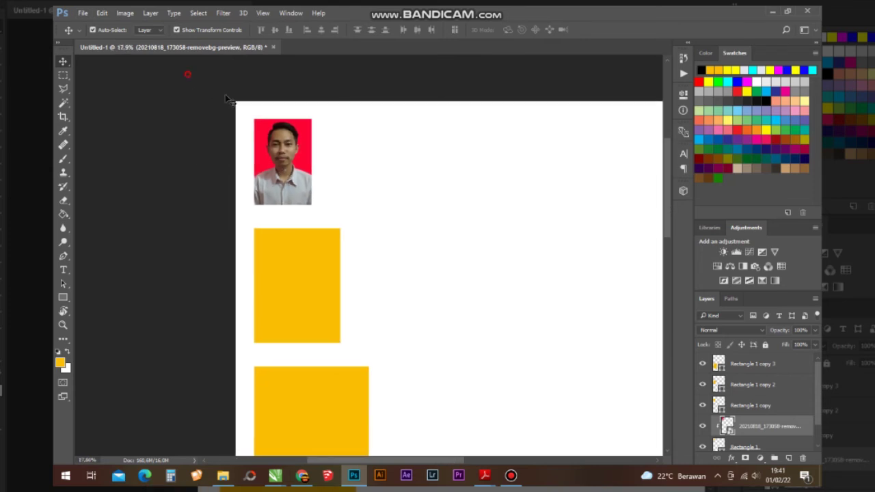
left_click_drag(225, 68, 397, 223)
left_click(327, 281)
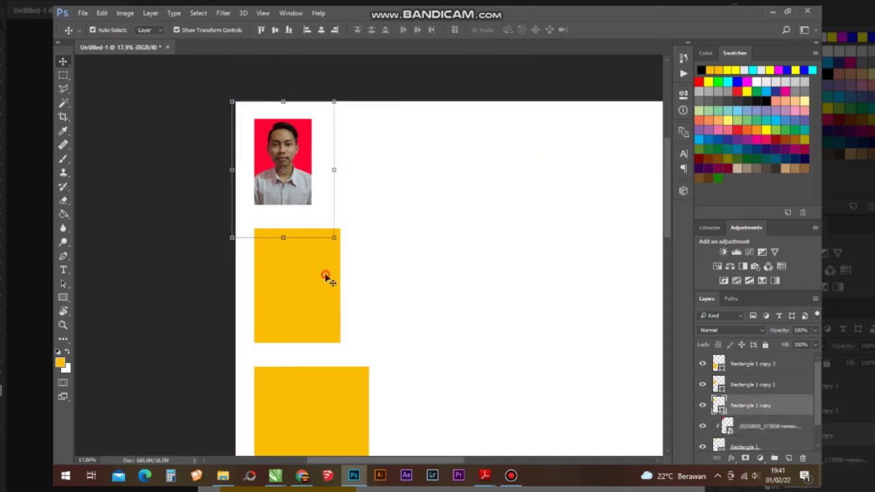
left_click(82, 13)
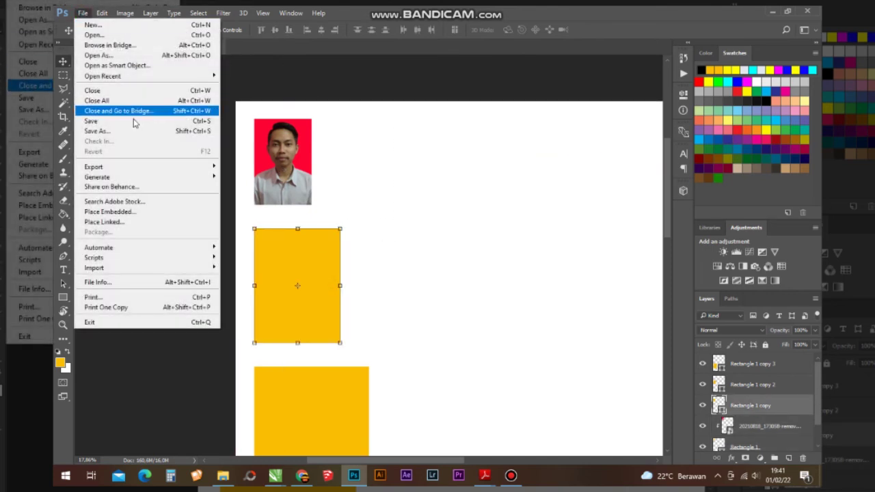
left_click(144, 213)
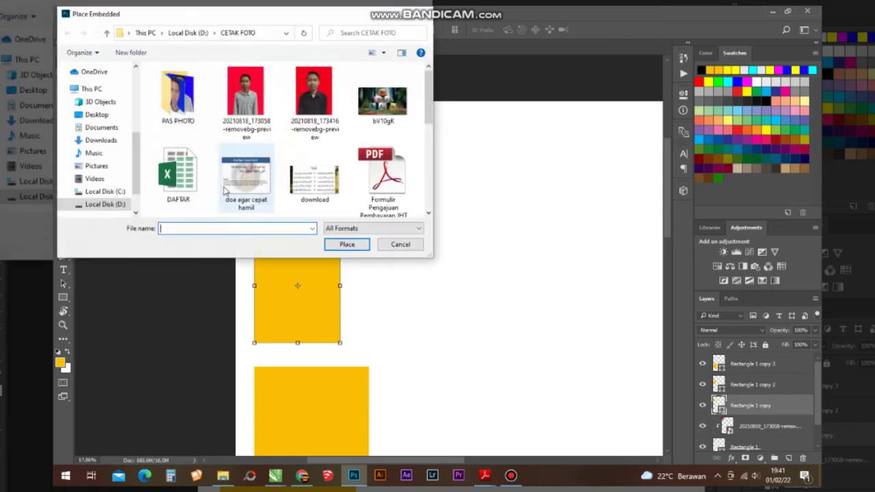
left_click(241, 102)
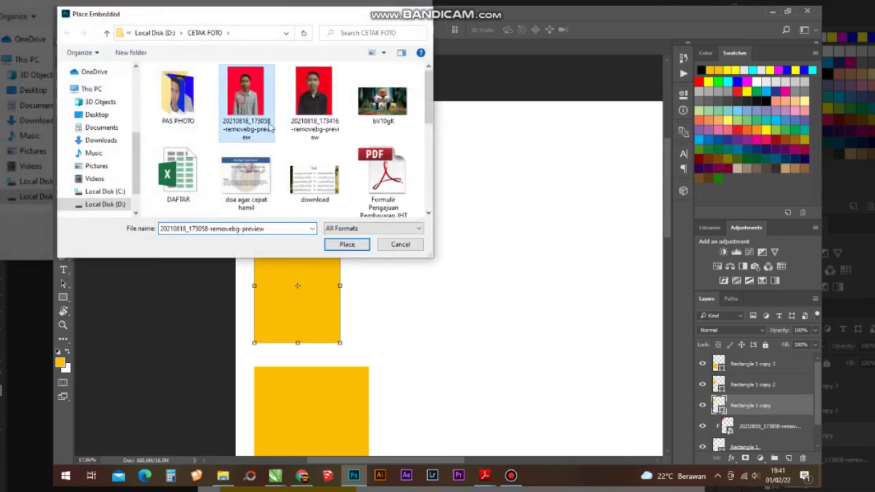
left_click(353, 246)
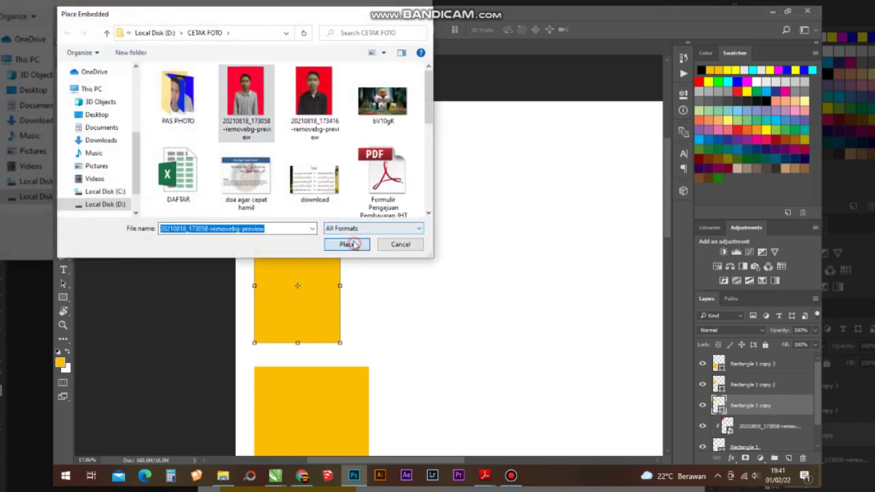
Step: Scale the new photo to about 20.5% over the 30 × 40 mm rectangle and clip it to that rectangle with a clipping mask
scroll(355, 231, "down", 5)
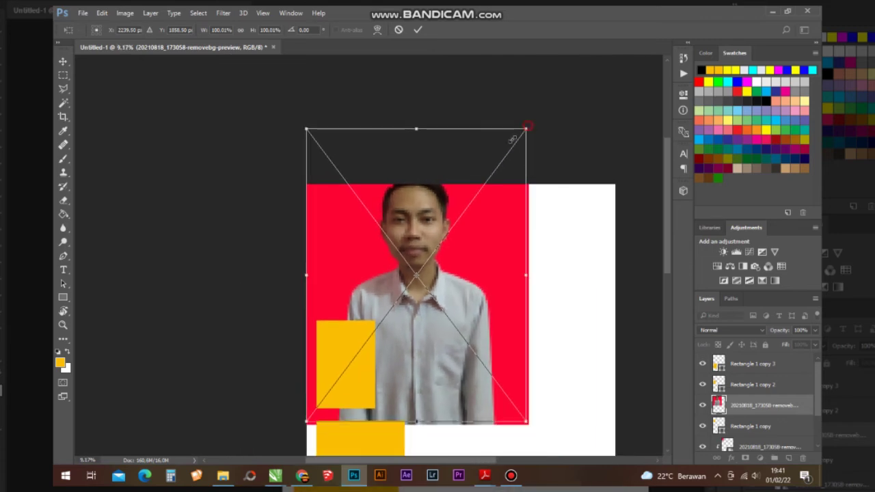
left_click_drag(526, 127, 343, 264)
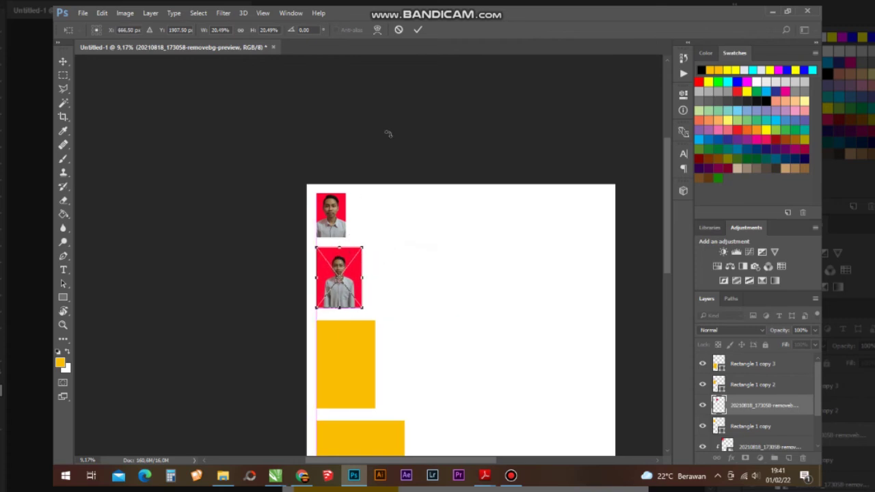
left_click(418, 31)
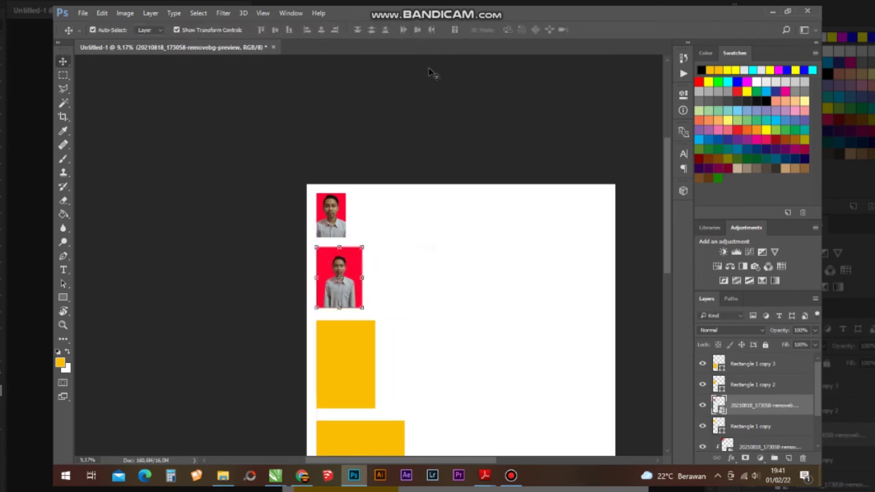
right_click(774, 406)
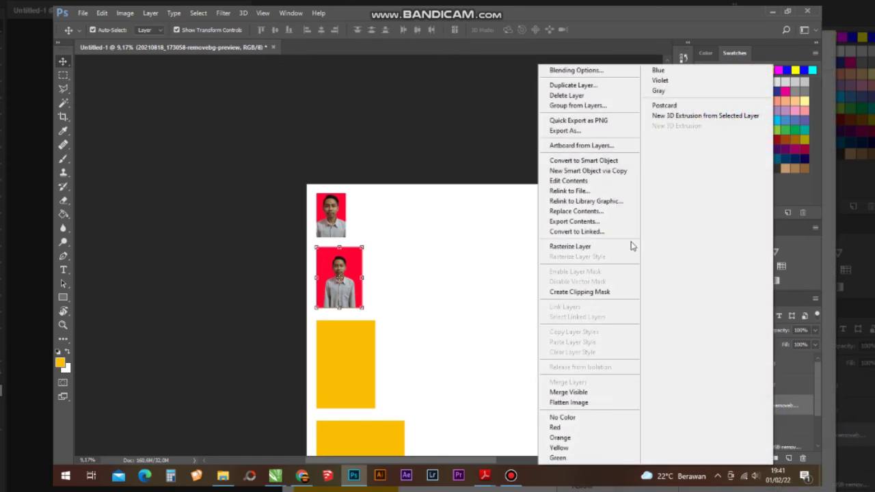
left_click(584, 291)
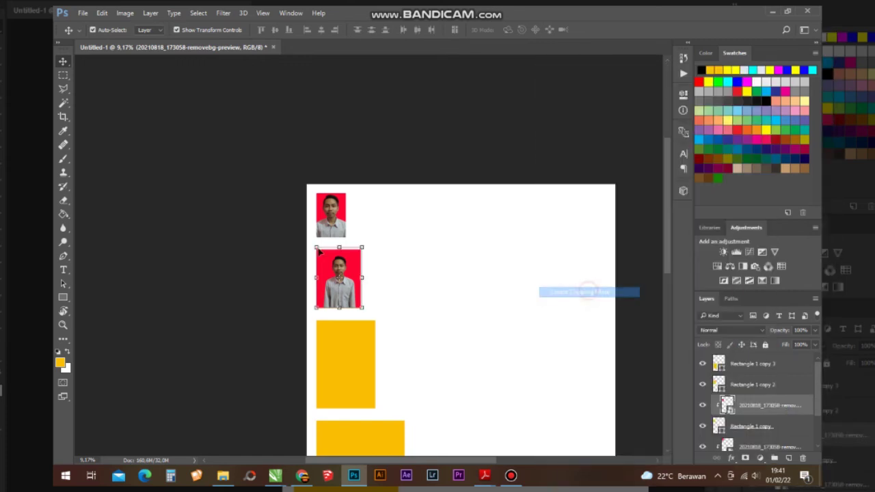
Step: Enlarge the photo in the 30 × 40 mm frame to about 32.7% and reposition it so the head and shoulders fill the frame
scroll(280, 259, "up", 3)
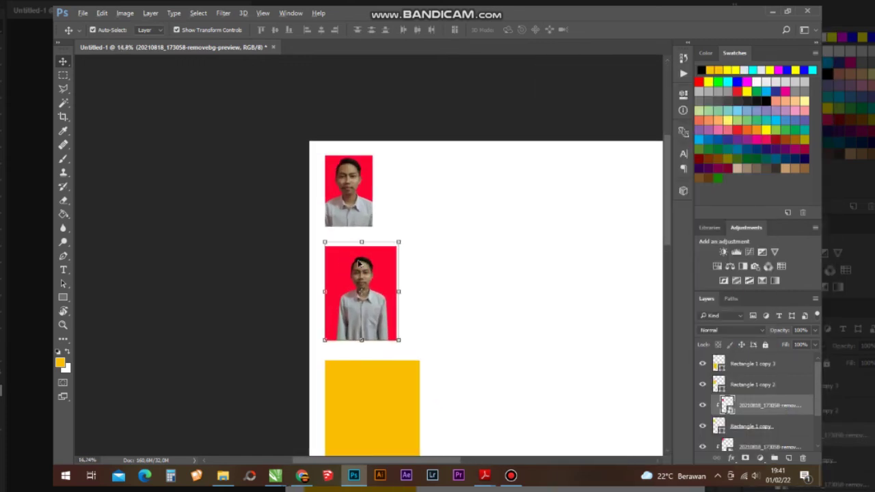
scroll(358, 264, "up", 2)
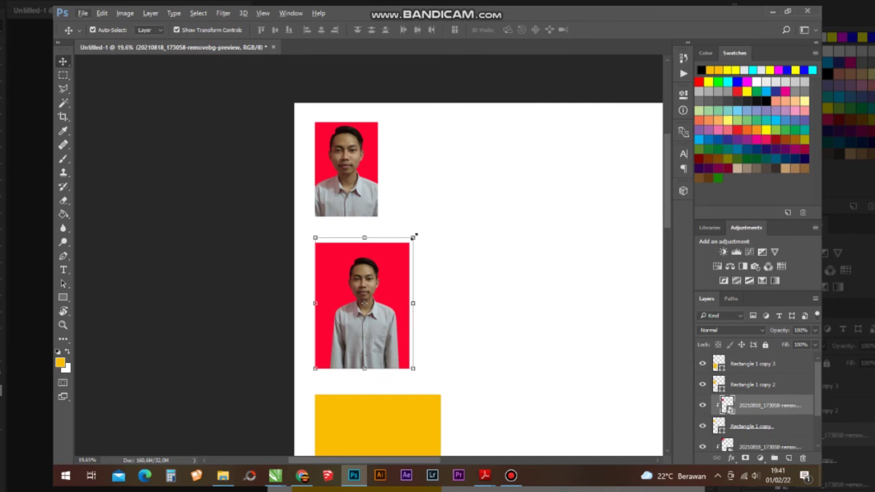
left_click_drag(413, 235, 457, 194)
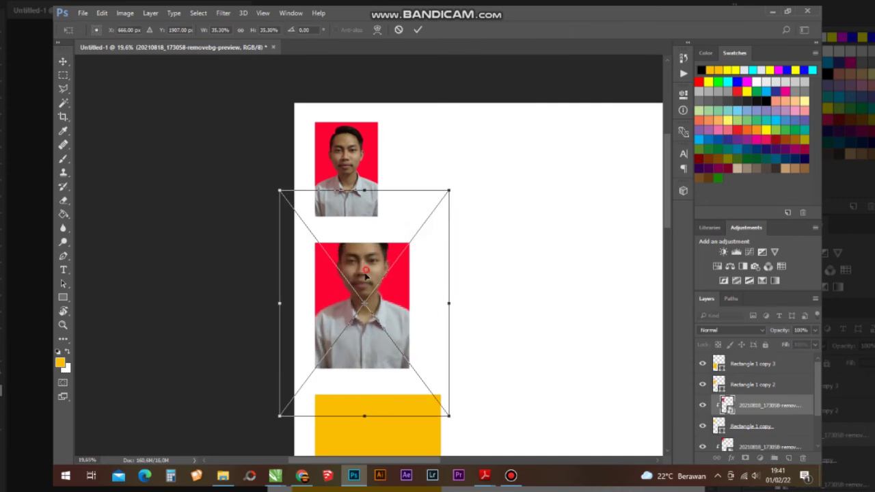
left_click_drag(365, 273, 365, 292)
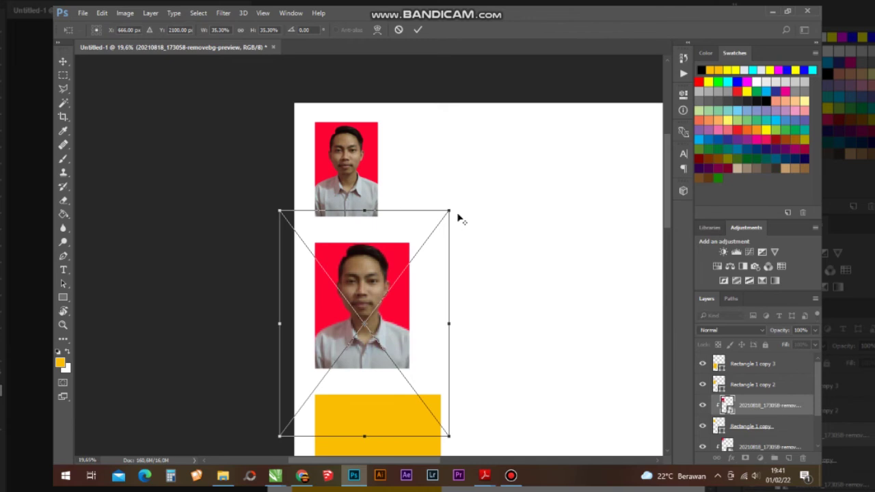
left_click_drag(449, 213, 443, 219)
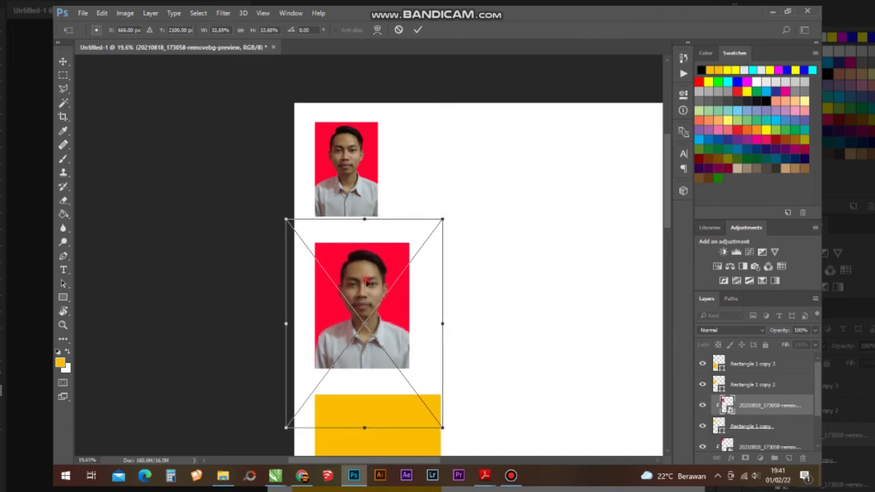
left_click_drag(365, 280, 365, 281)
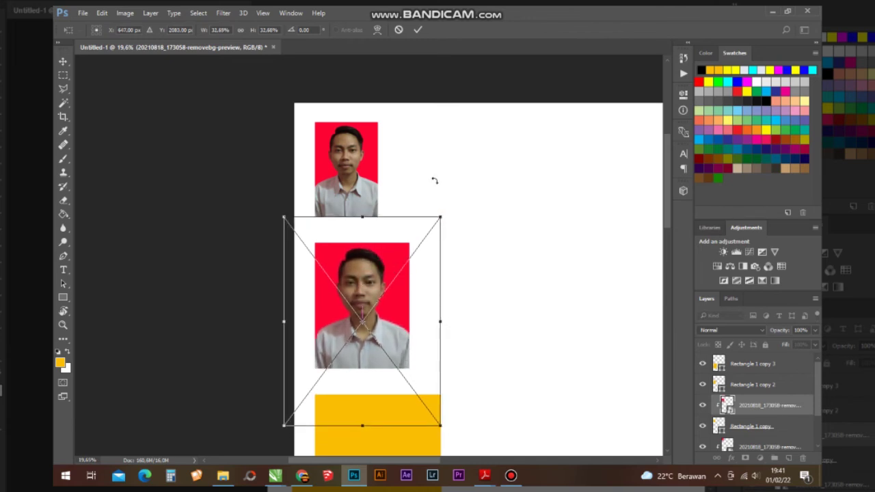
left_click(418, 30)
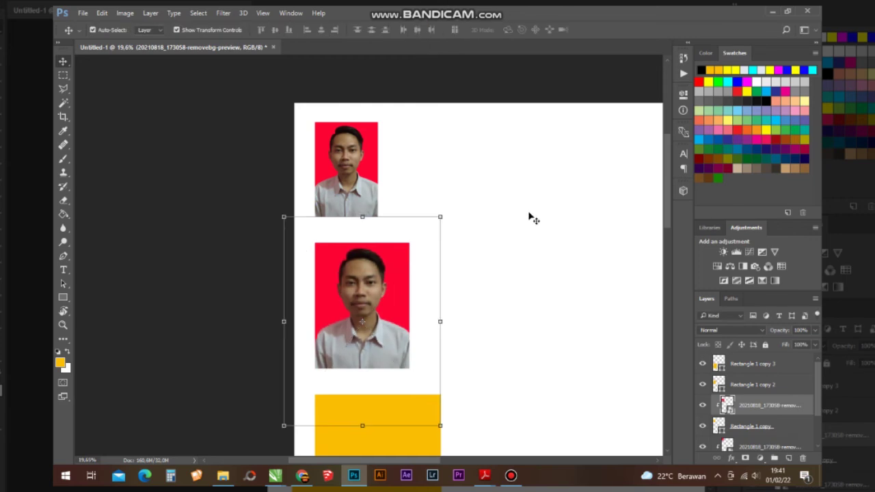
Step: Enlarge the photo in the 20 × 30 mm frame to about 25.8% and shift it down slightly to leave space above the head
scroll(509, 174, "down", 2)
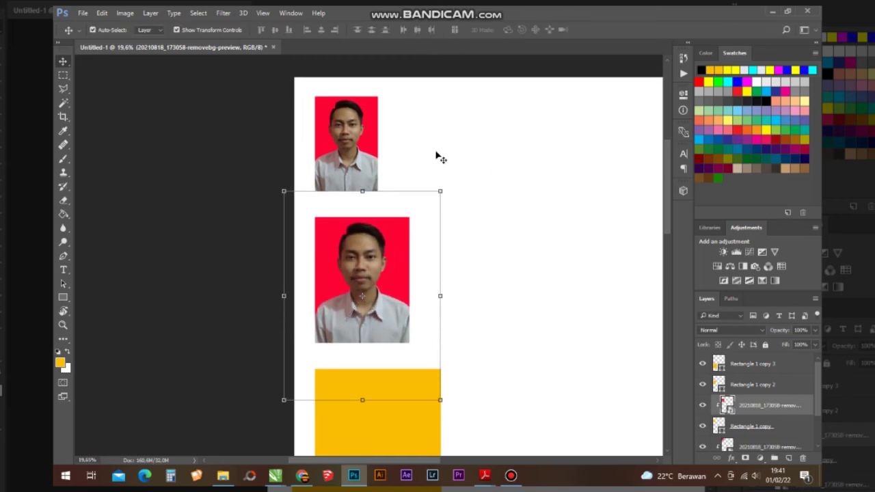
left_click(343, 137)
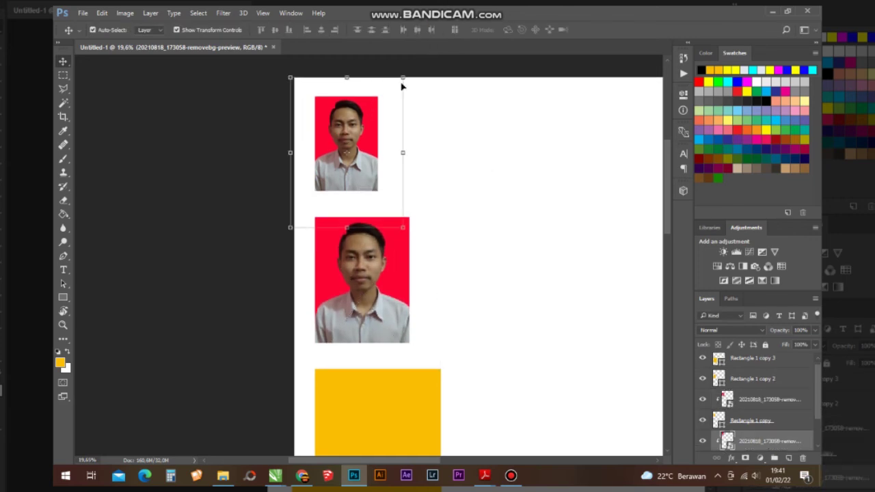
left_click_drag(402, 78, 408, 70)
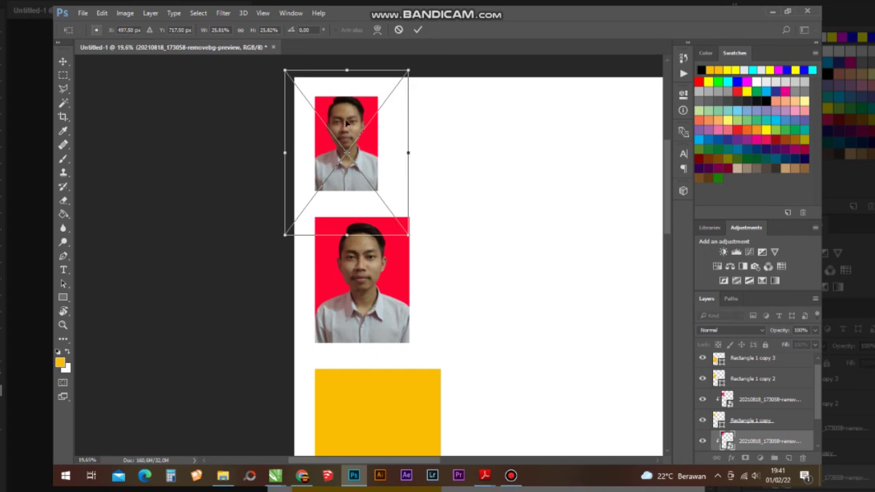
left_click_drag(345, 122, 348, 128)
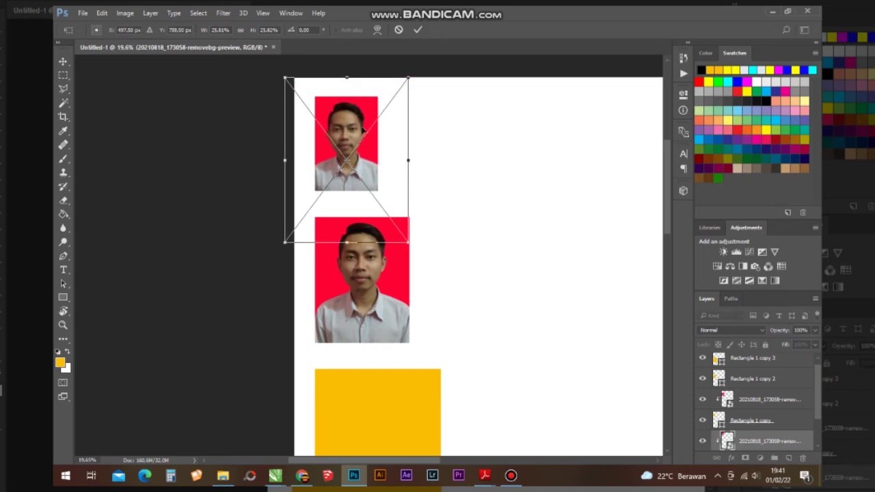
key("Up")
key("Up")
key("Up")
key("Up")
key("Up")
key("Up")
key("Up")
key("Up")
key("Up")
key("Up")
key("Up")
key("Up")
key("Up")
key("Up")
key("Up")
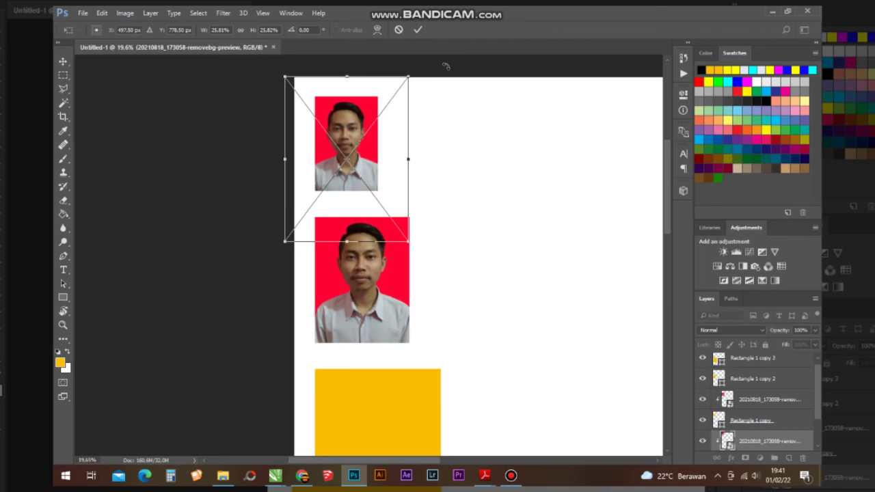
left_click(418, 30)
Step: Nudge the photo in the 30 × 40 mm frame slightly to the left to centre the face
scroll(482, 117, "down", 2)
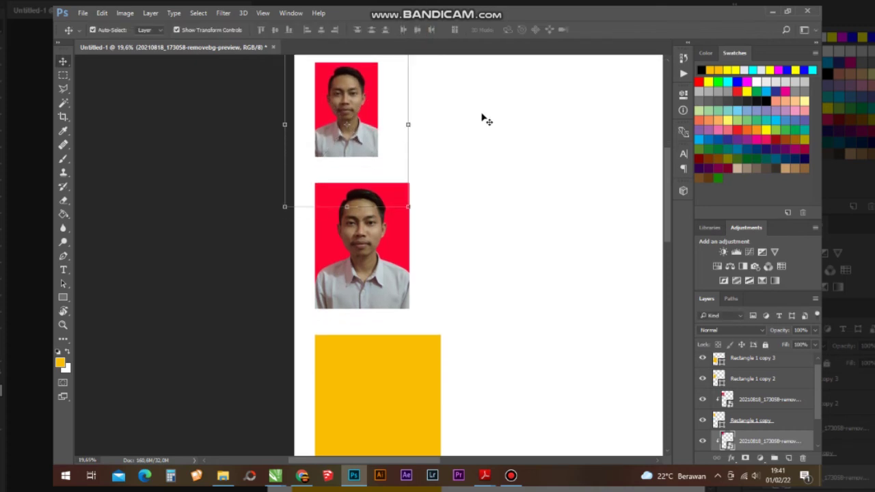
left_click(387, 270)
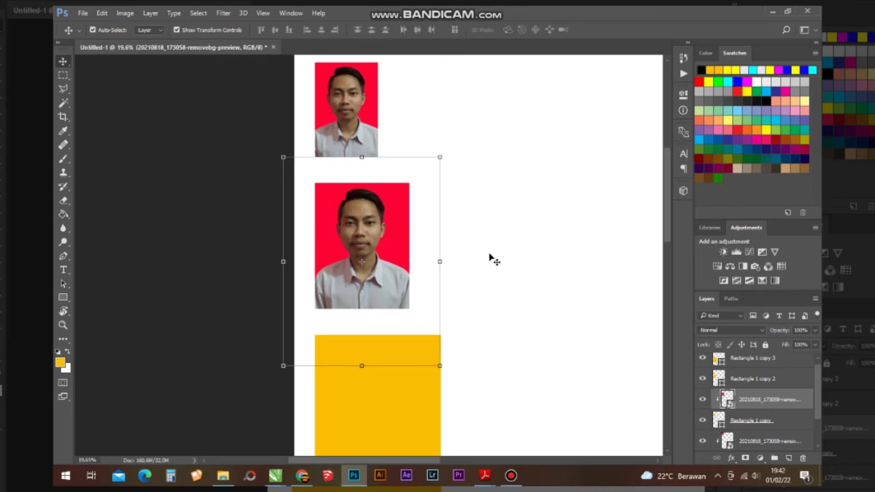
scroll(499, 241, "down", 3)
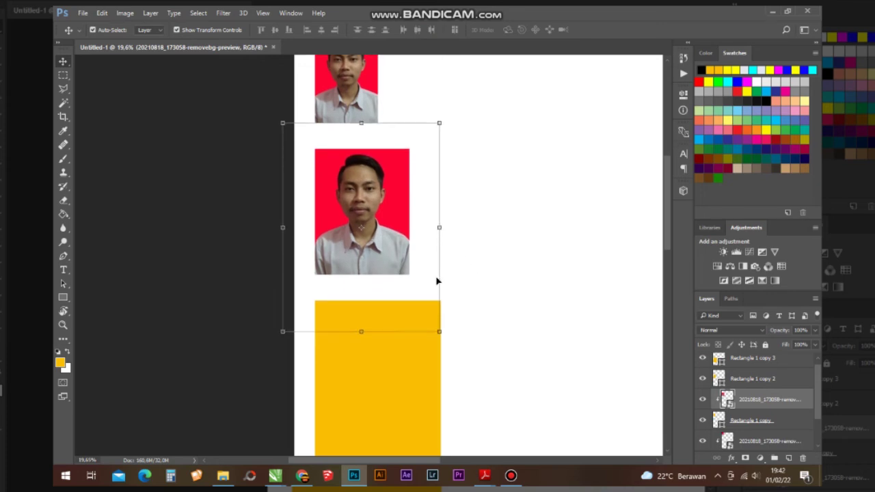
scroll(405, 314, "down", 1)
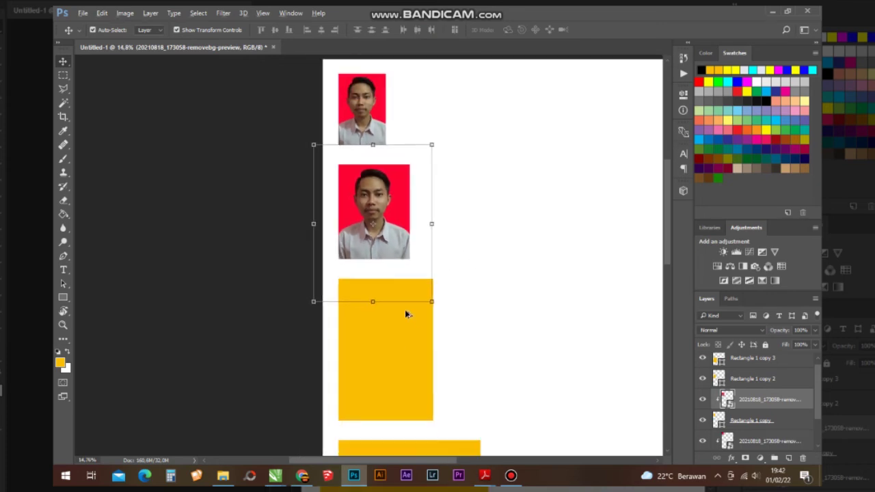
Step: Select the 40 × 60 mm rectangle and place the embedded image 20210818_173058-removebg-preview above it
left_click(393, 331)
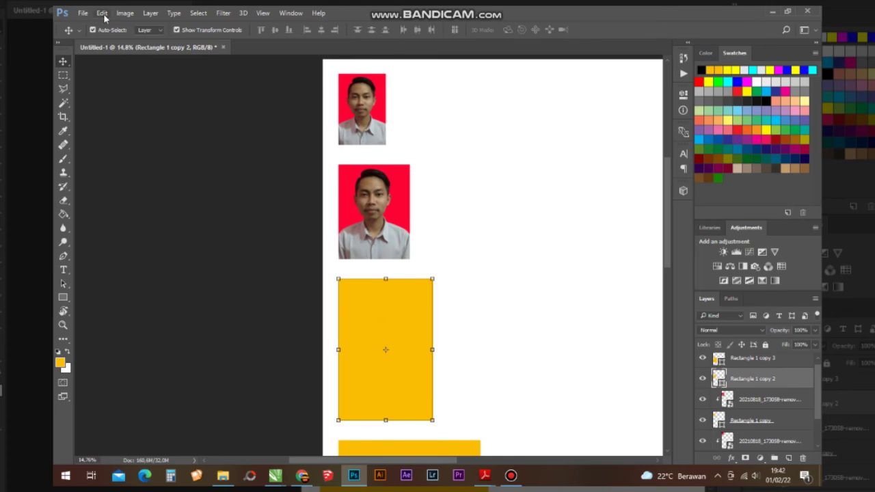
left_click(84, 13)
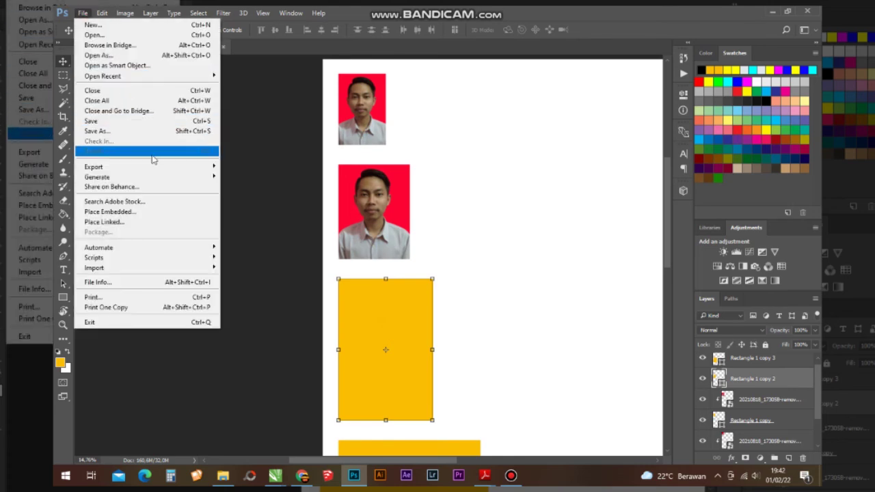
left_click(144, 213)
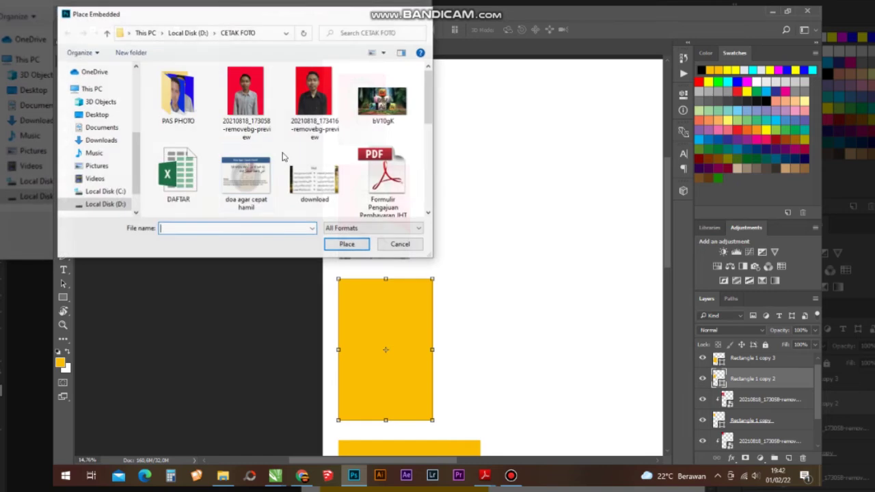
left_click(269, 130)
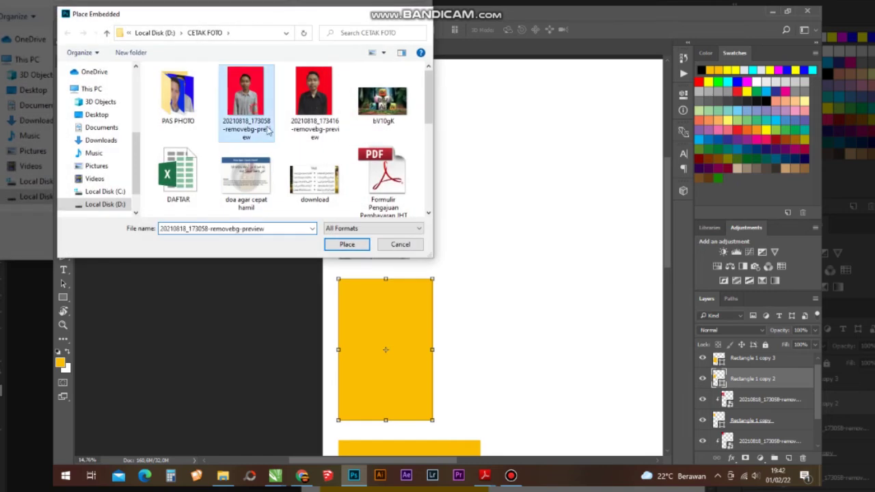
left_click(352, 246)
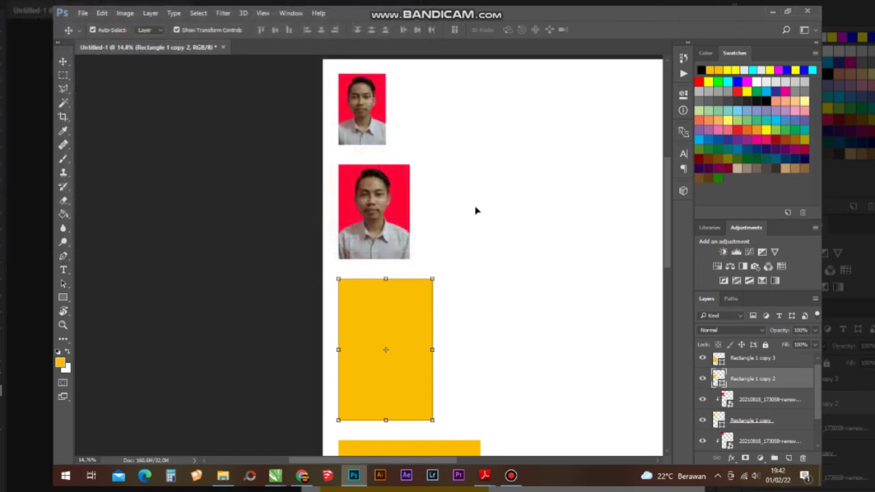
Step: Scale the placed photo to about 16.5% over the 40 × 60 mm rectangle and clip it to that rectangle with a clipping mask
scroll(333, 220, "down", 1)
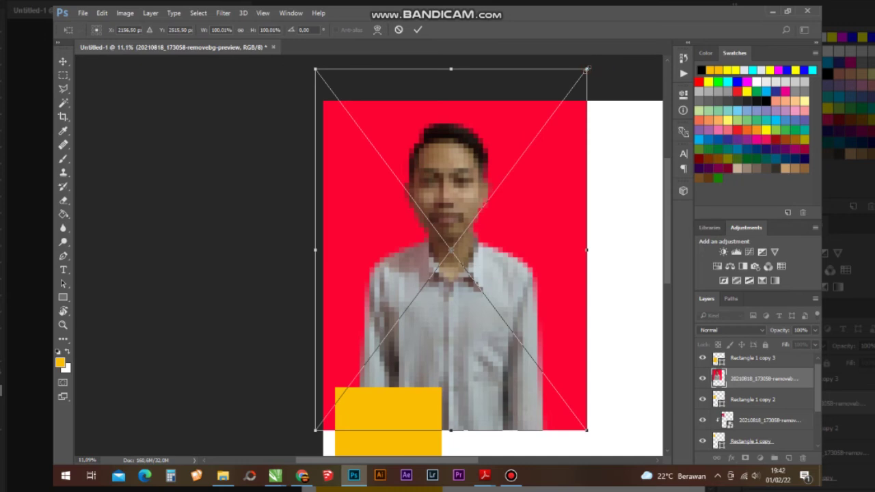
left_click_drag(586, 69, 380, 297)
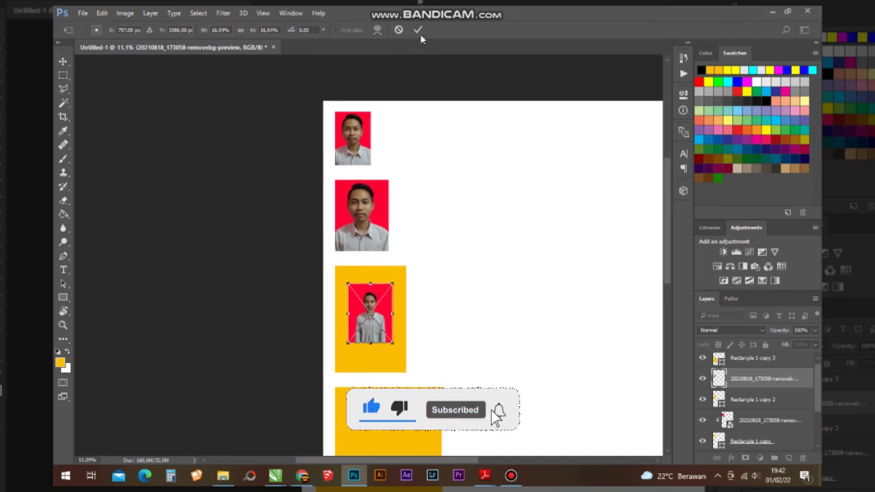
key("Return")
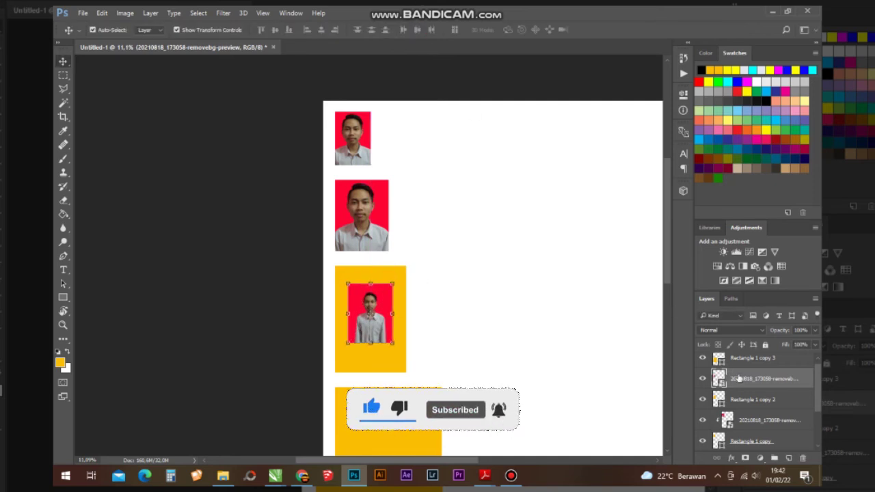
right_click(744, 381)
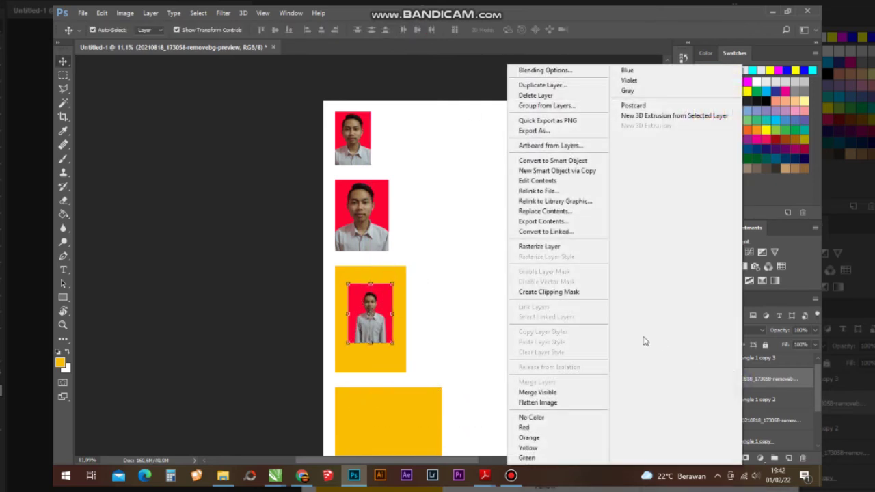
left_click(577, 293)
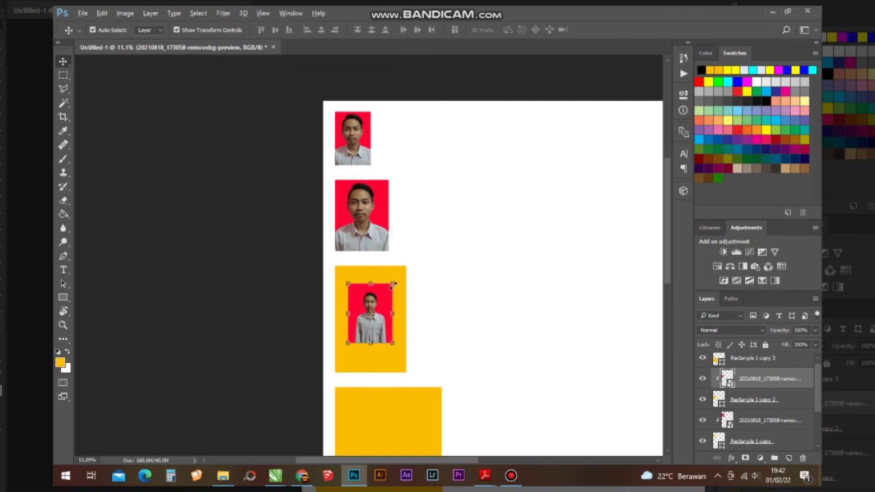
Step: Enlarge the photo in the 40 × 60 mm frame to about 48.1% and shift it down to leave space above the head
left_click_drag(393, 284, 434, 236)
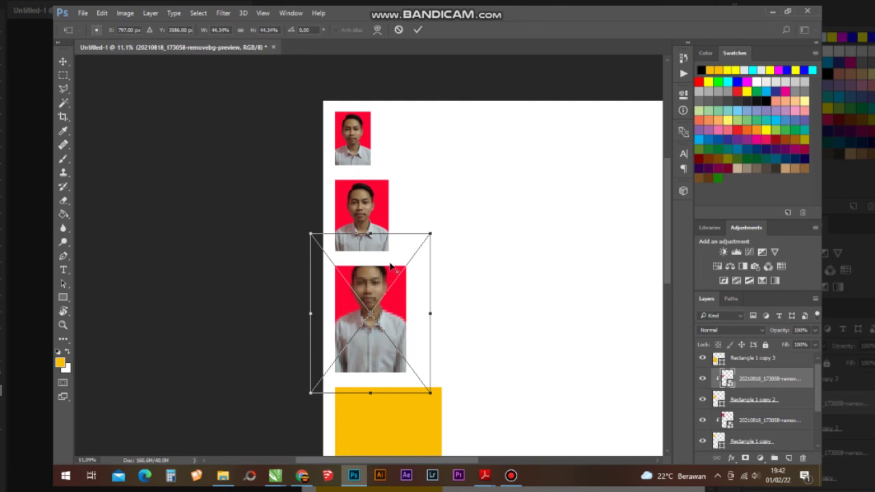
left_click_drag(375, 283, 374, 300)
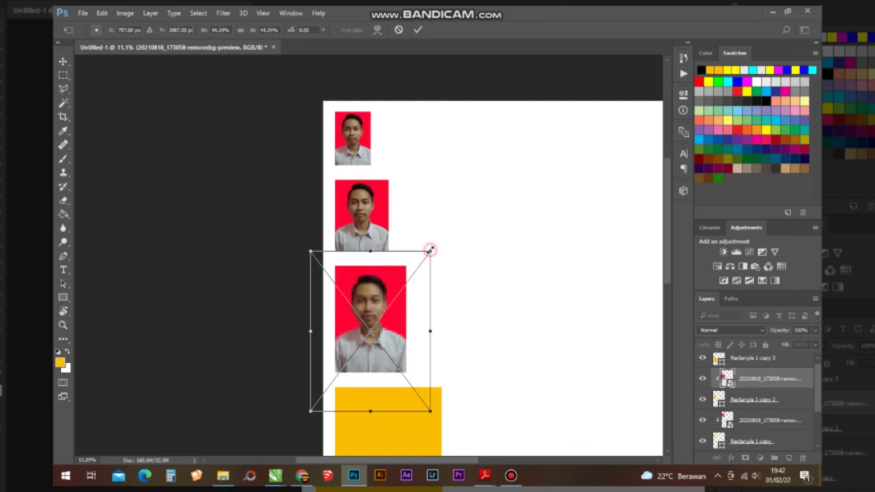
left_click_drag(429, 250, 435, 243)
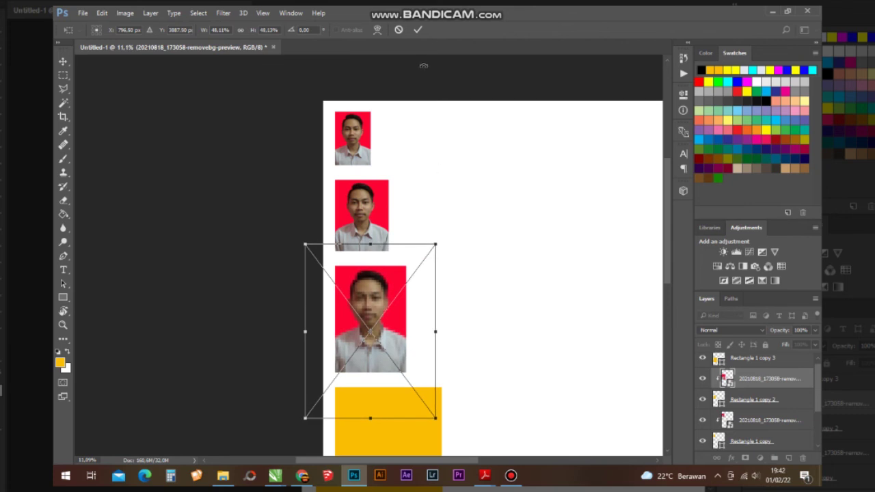
left_click(417, 30)
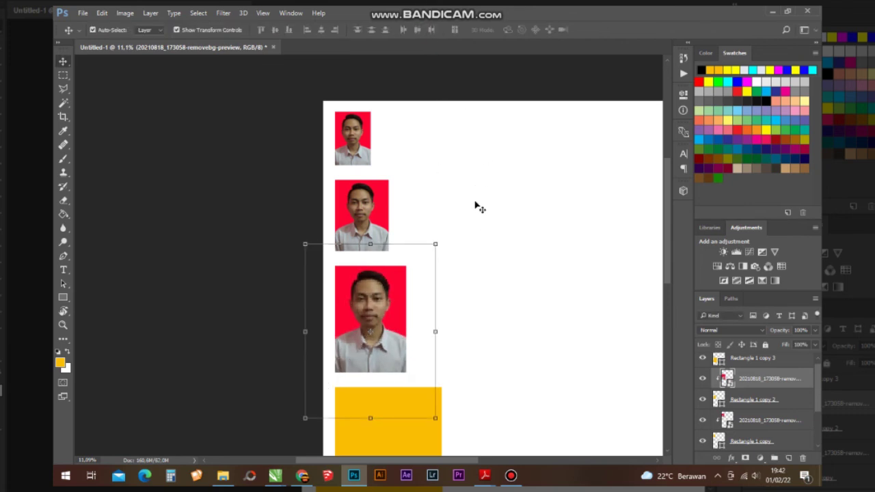
Step: Select the 60 × 90 mm rectangle and place the embedded image 20210818_173058-removebg-preview above it
scroll(497, 242, "down", 5)
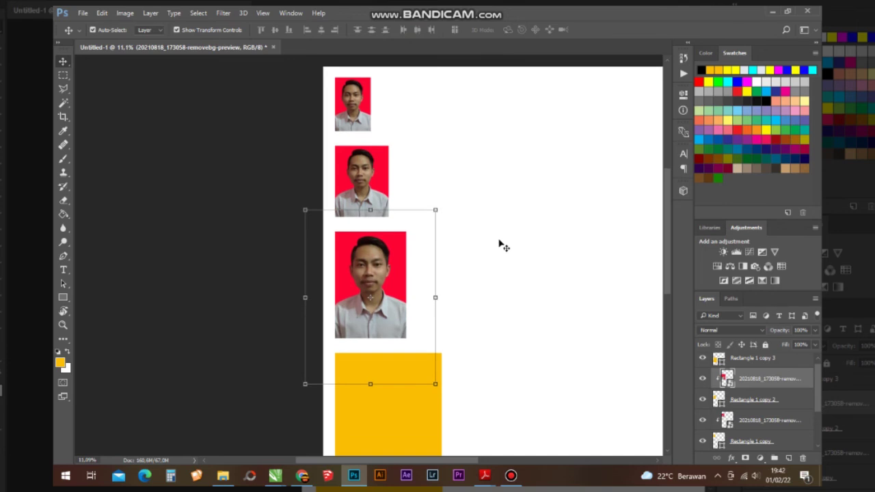
scroll(468, 272, "down", 2)
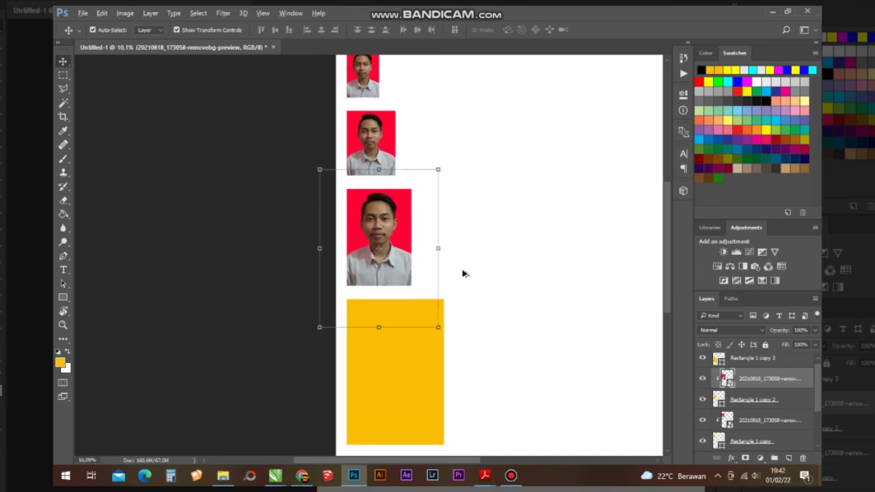
left_click(421, 350)
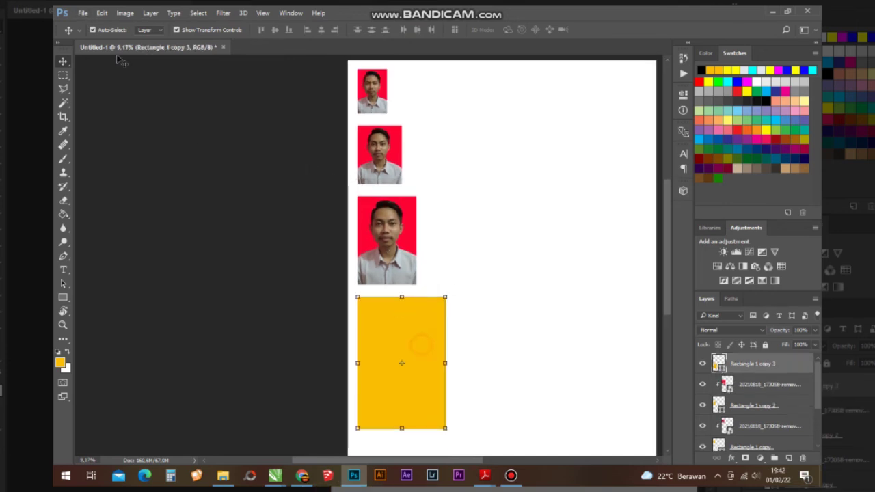
left_click(82, 13)
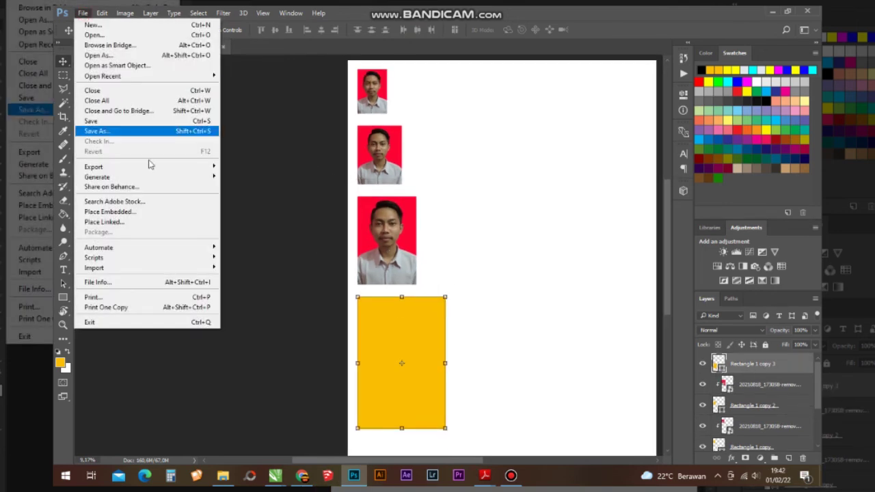
left_click(156, 213)
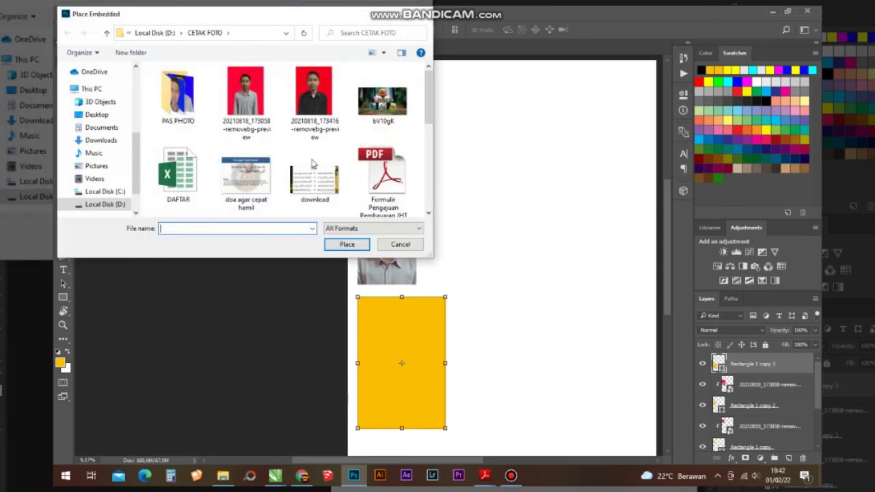
left_click(257, 102)
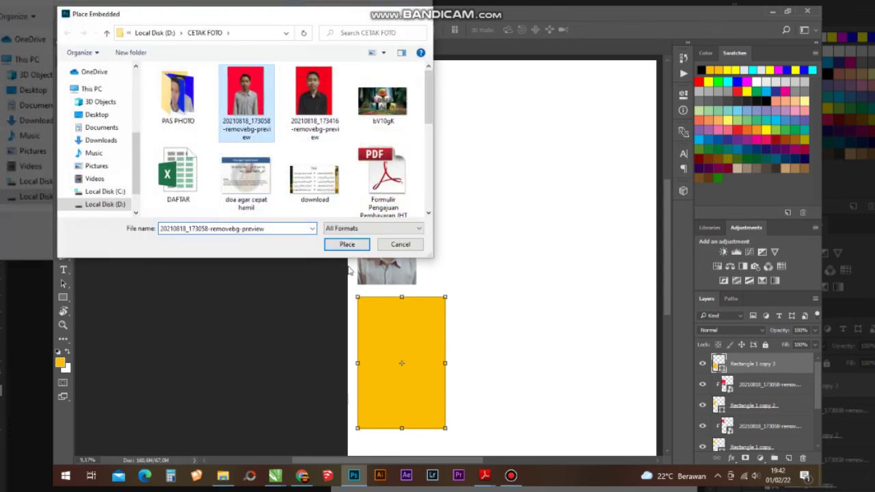
left_click(345, 246)
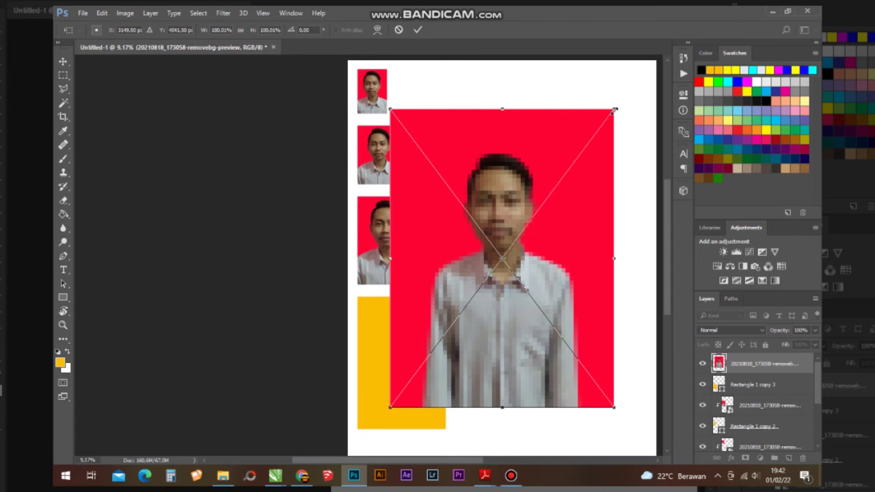
Step: Scale the placed photo to about 49.1%, position it over the 60 × 90 mm rectangle and clip it with a clipping mask
left_click_drag(614, 111, 557, 185)
left_click_drag(507, 222, 393, 350)
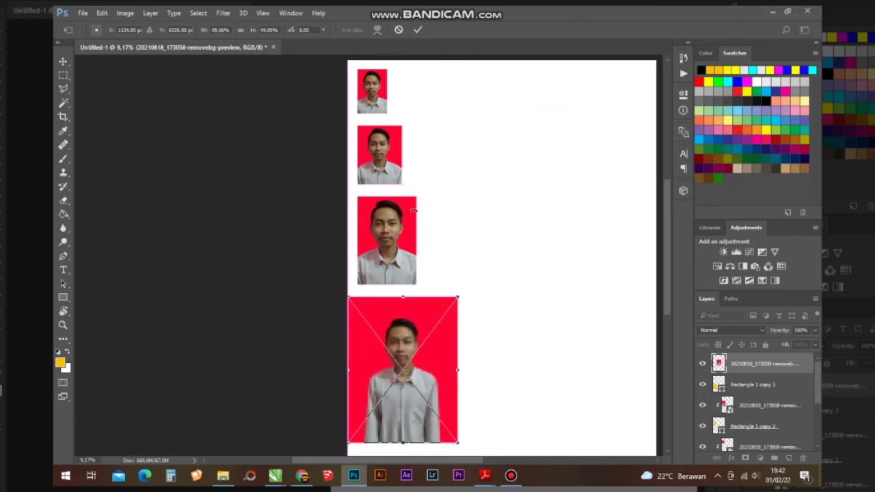
left_click(418, 31)
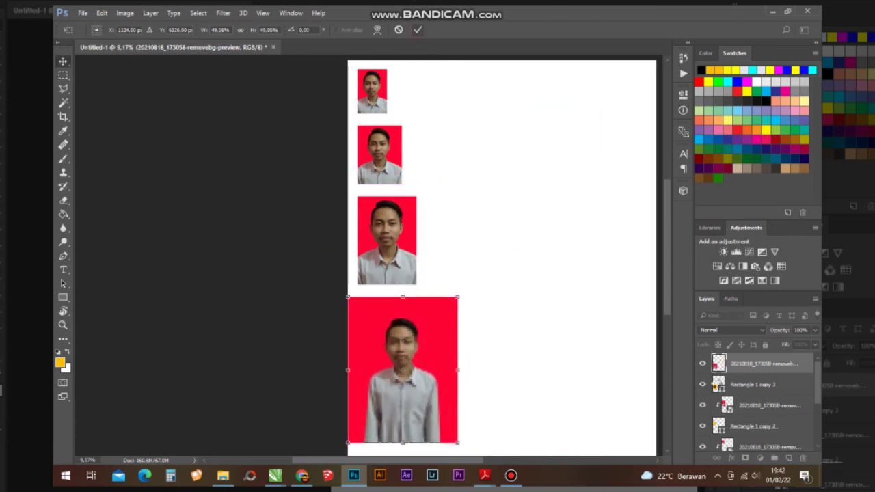
right_click(750, 369)
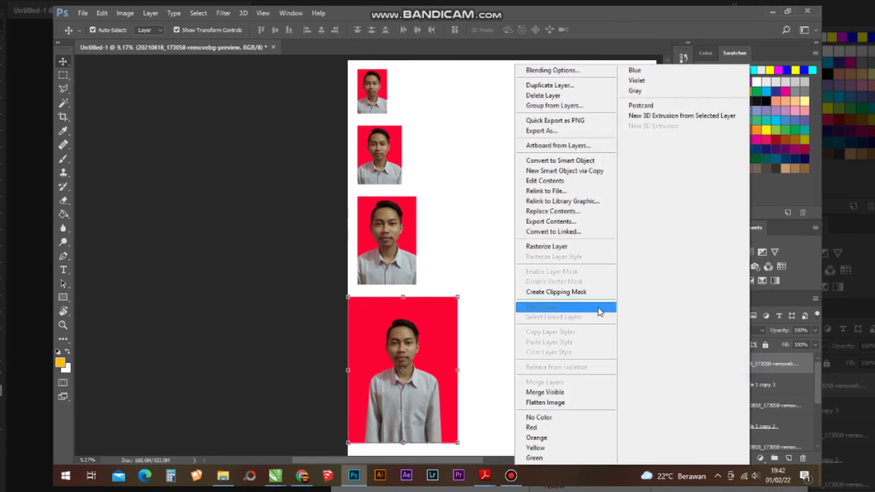
left_click(571, 292)
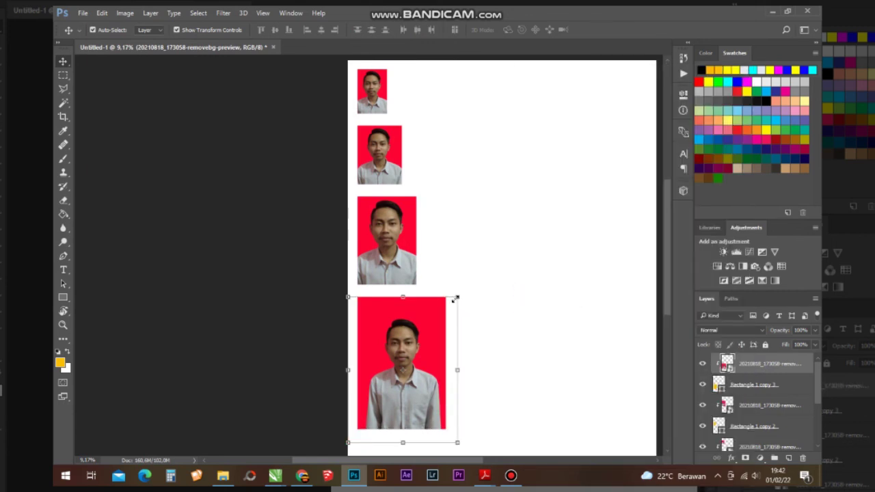
Step: Enlarge the photo in the 60 × 90 mm frame to about 76.5% and shift it down slightly to leave space above the head
left_click_drag(455, 299, 488, 257)
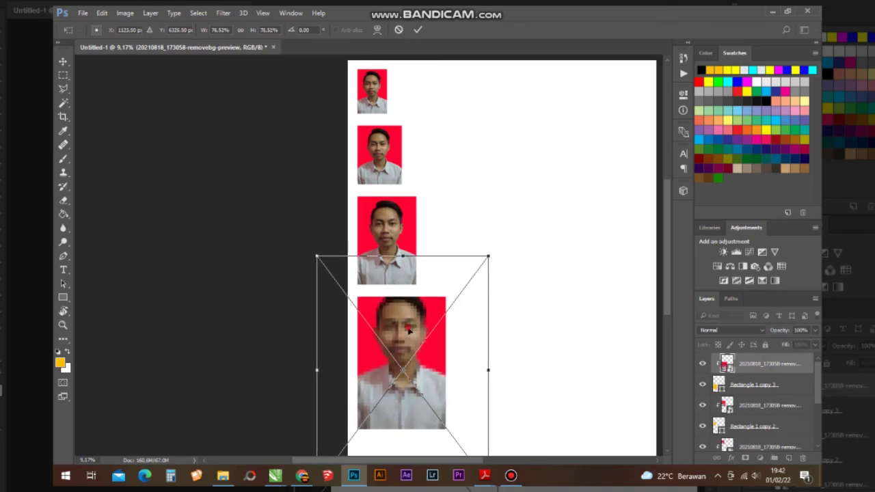
left_click_drag(408, 330, 409, 342)
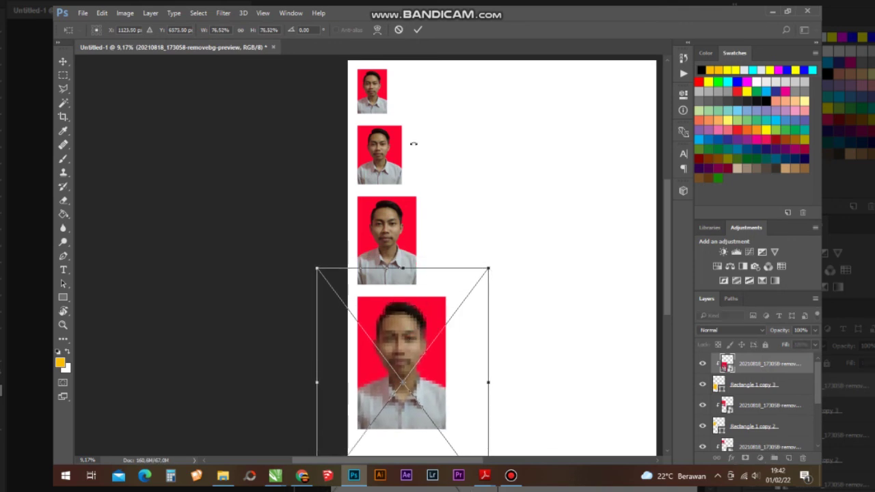
left_click(417, 30)
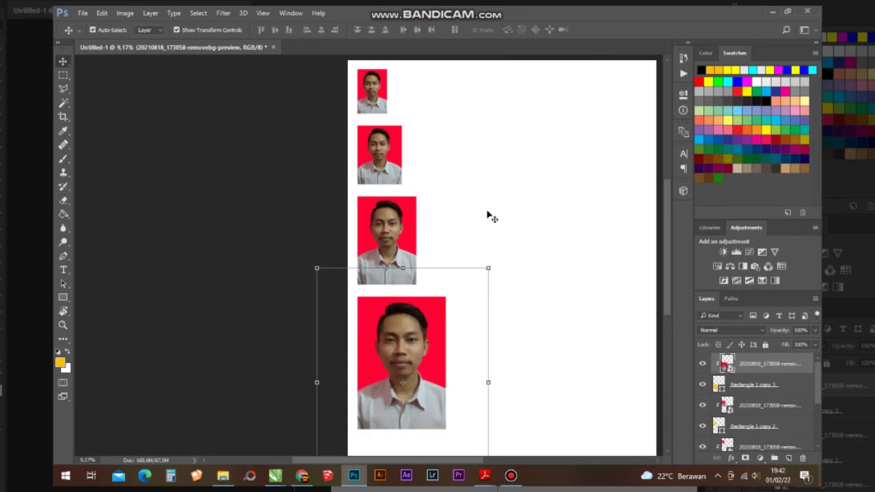
Step: Merge each of the four clipped photos with its frame rectangle into a single layer, then deselect everything
scroll(492, 218, "down", 2)
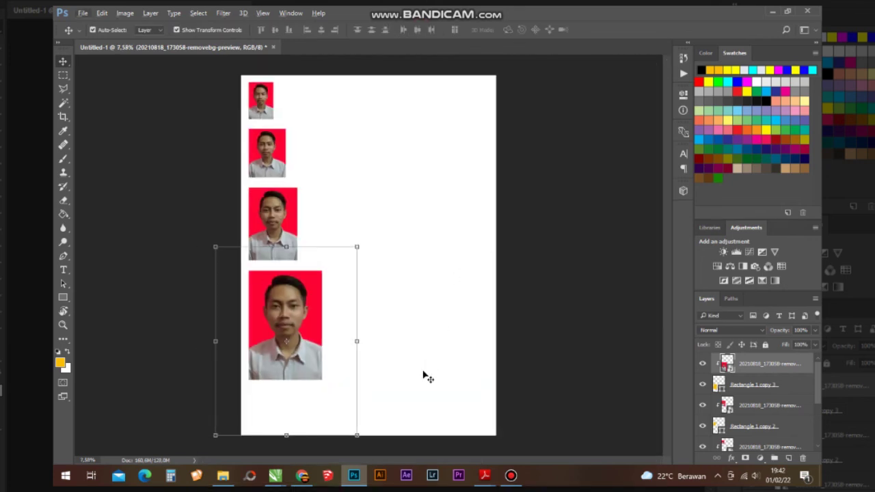
left_click_drag(429, 397, 263, 309)
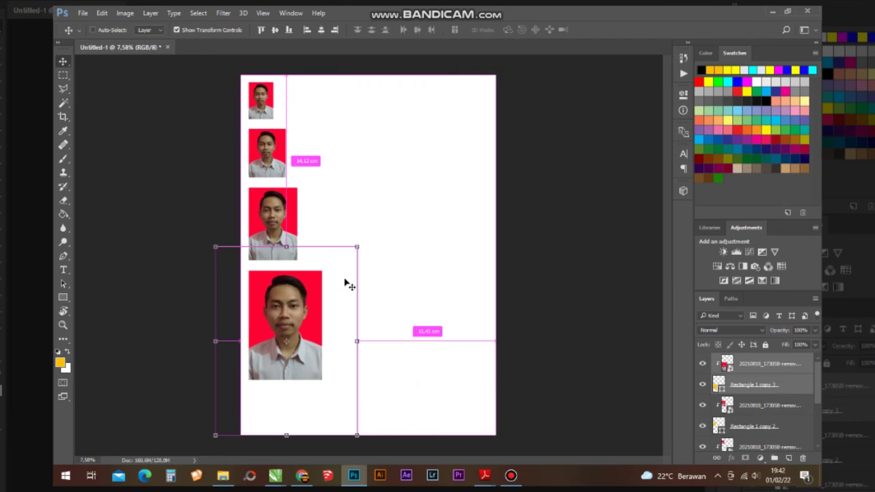
key("ctrl+z")
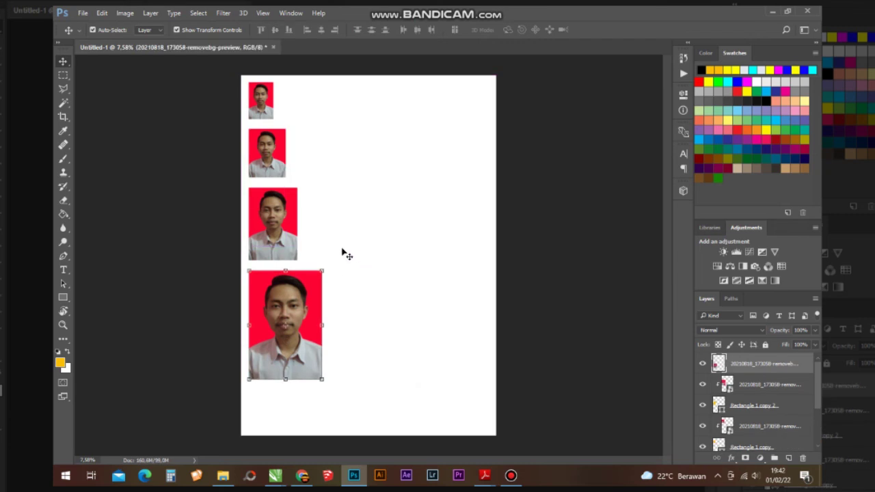
left_click_drag(341, 247, 265, 208)
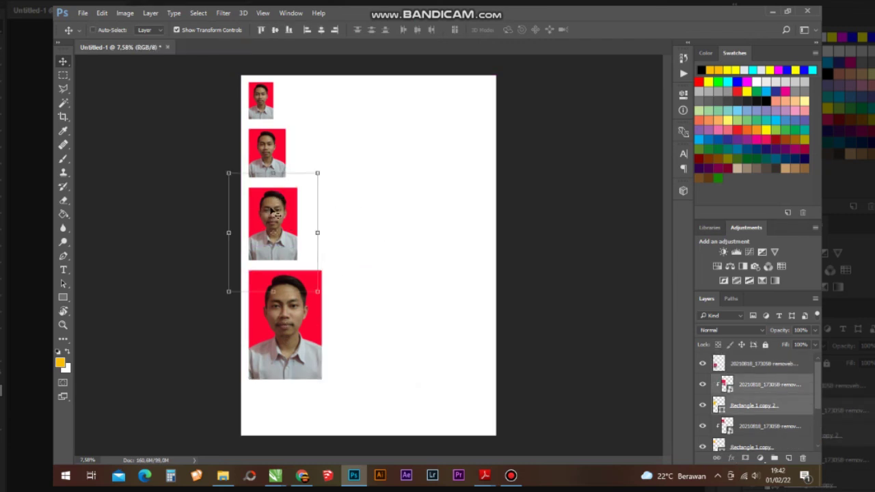
left_click_drag(333, 158, 280, 151)
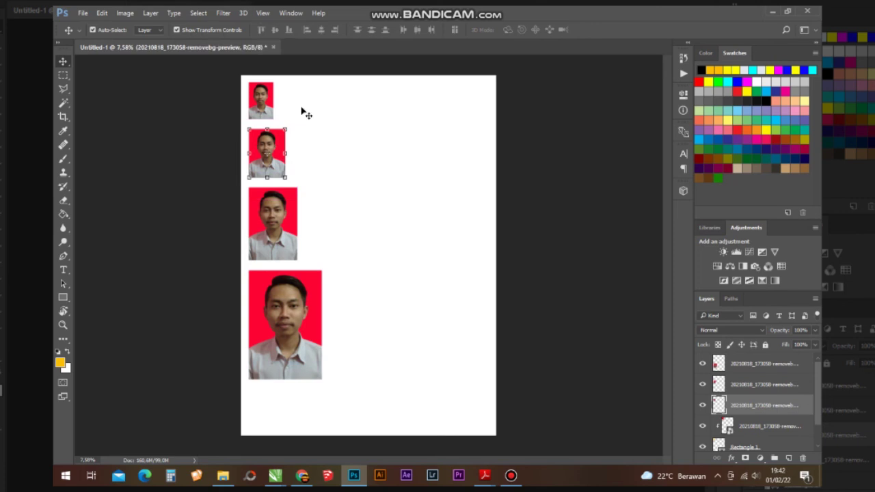
left_click_drag(301, 107, 247, 77)
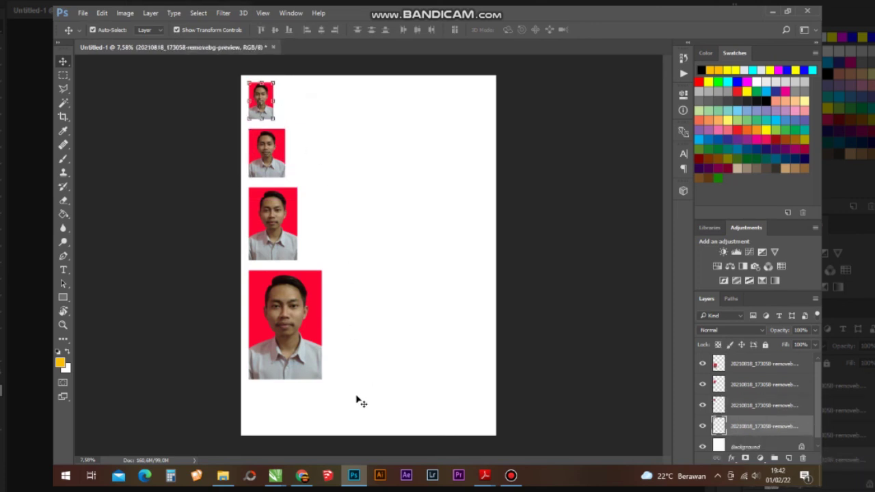
left_click_drag(360, 408, 405, 255)
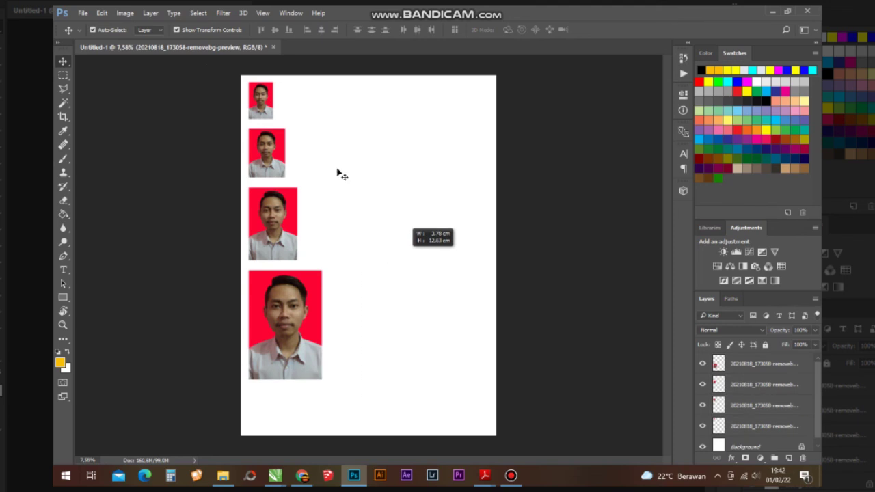
Step: Duplicate the 20 × 30 mm photo across the page to make an evenly spaced row of eight
left_click(271, 109)
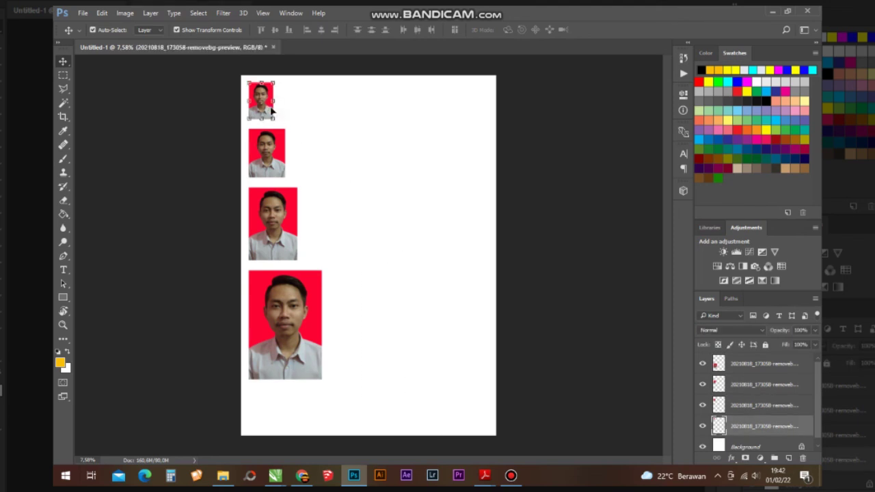
left_click_drag(267, 113, 397, 116)
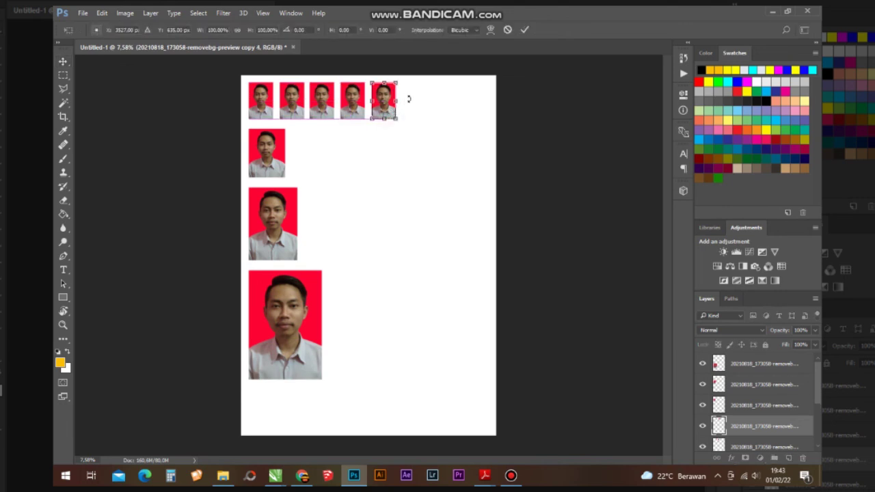
left_click(517, 30)
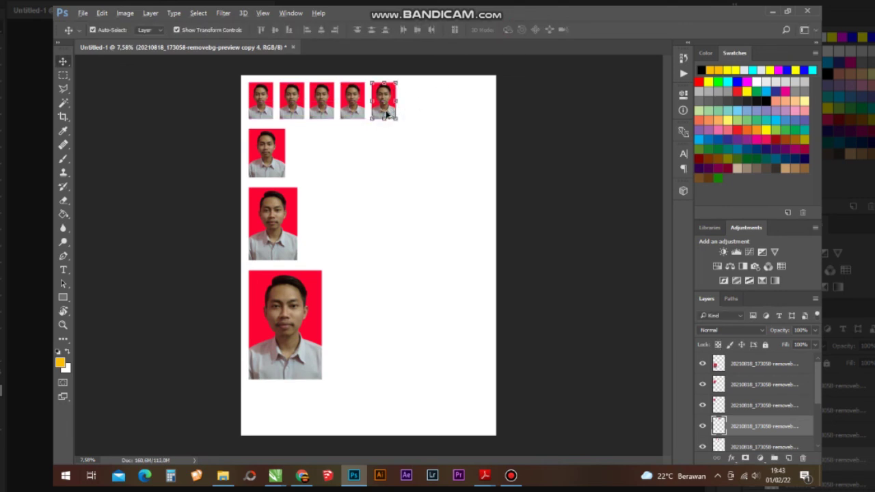
left_click_drag(388, 115, 442, 115)
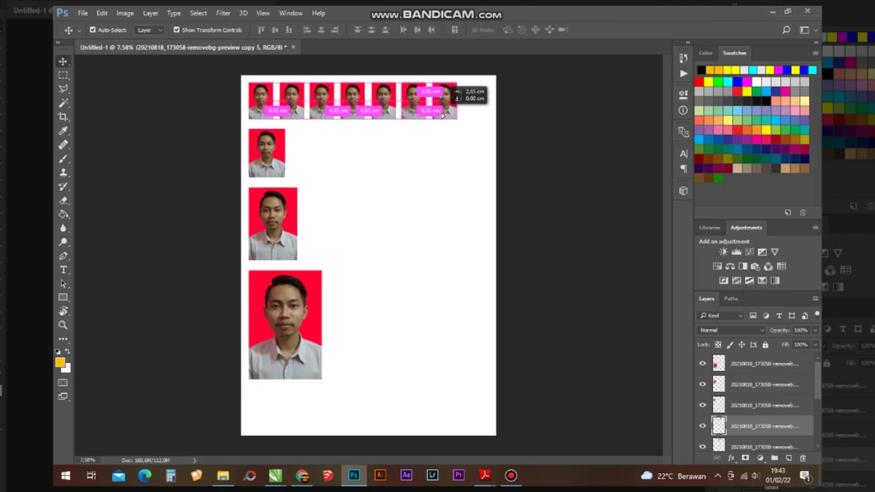
left_click_drag(443, 115, 474, 114)
Step: Duplicate the 30 × 40 mm photo into a row of five and the 40 × 60 mm photo into a row of four
left_click(281, 154)
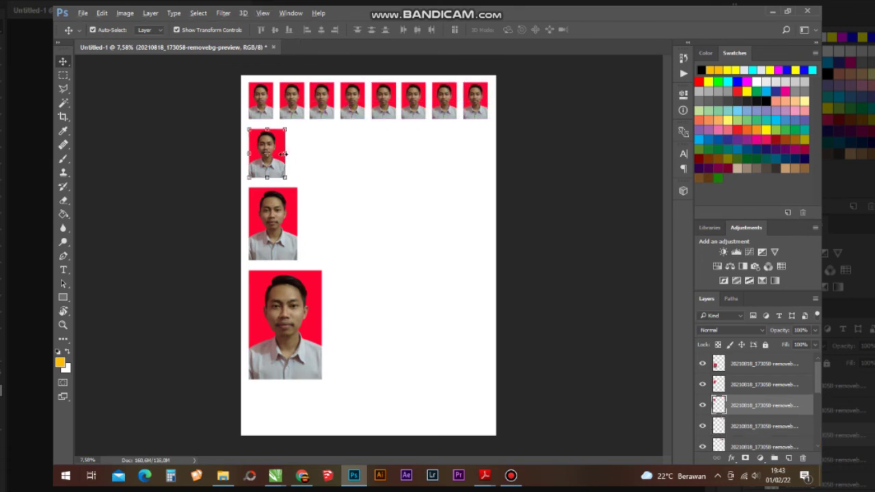
left_click_drag(276, 144, 438, 147)
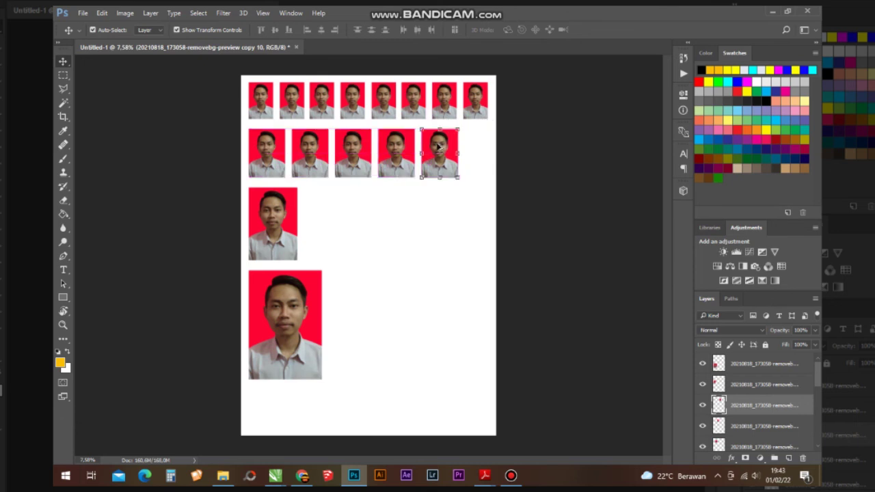
left_click(268, 235)
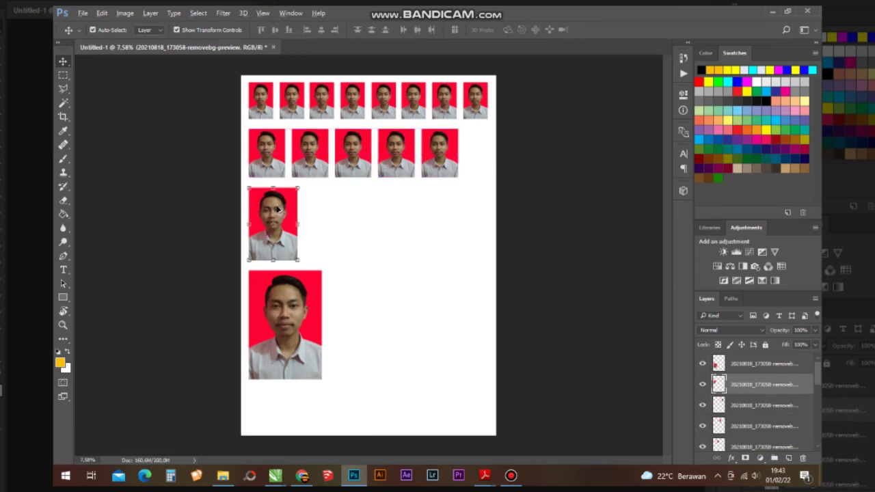
left_click_drag(278, 210, 439, 211)
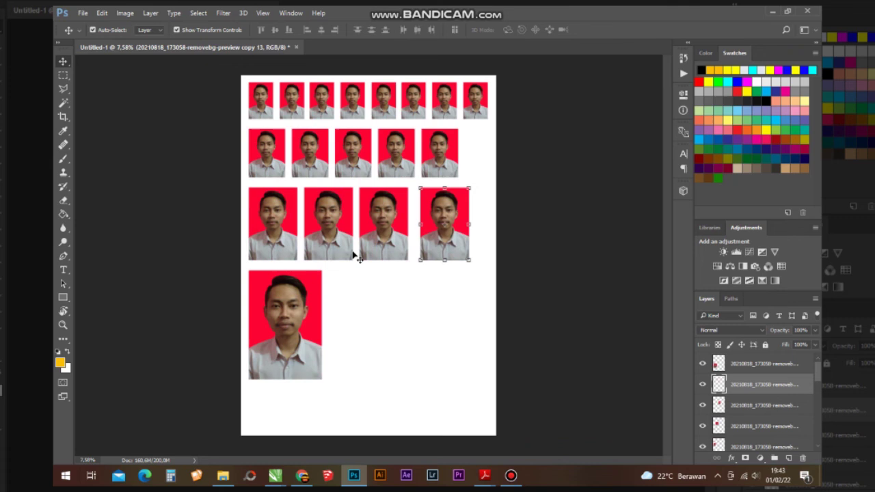
Step: Duplicate the 60 × 90 mm photo into a row of three and deselect everything
left_click(291, 309)
left_click_drag(298, 294, 449, 293)
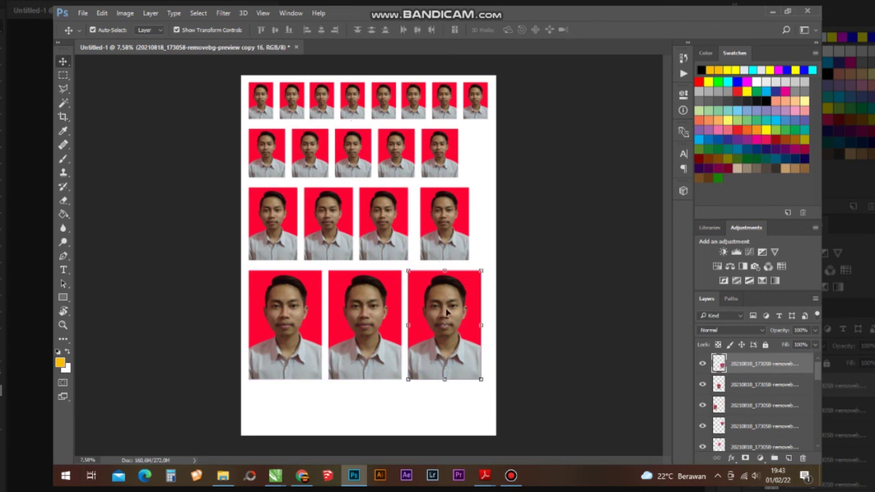
left_click(451, 423)
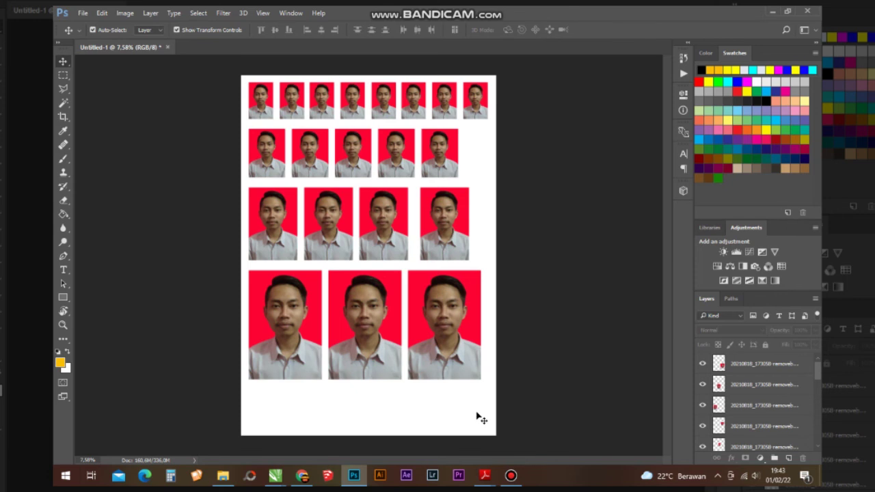
Step: Set the EPSON L300 Series paper type to plain papers and print one copy of the photo page
key("ctrl+p")
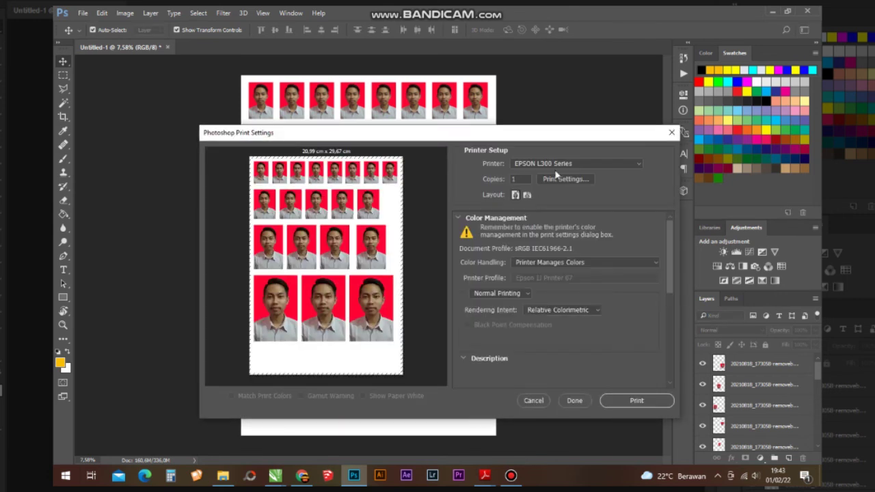
left_click(554, 178)
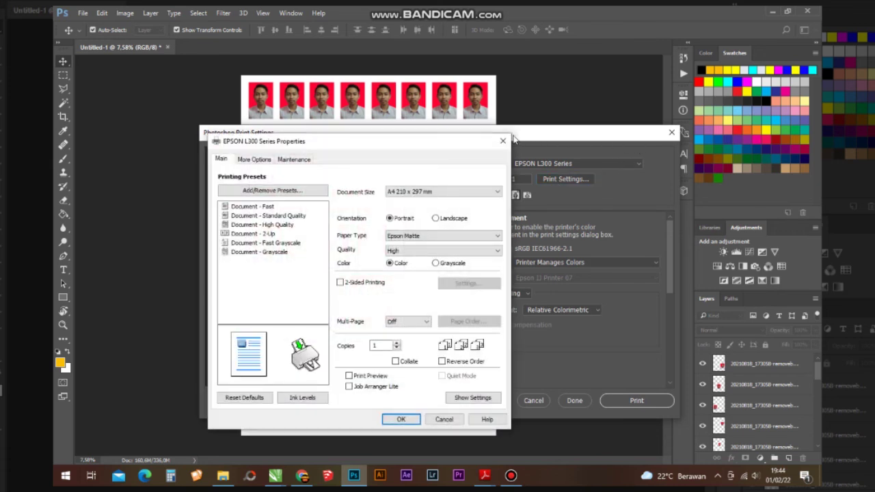
left_click(451, 236)
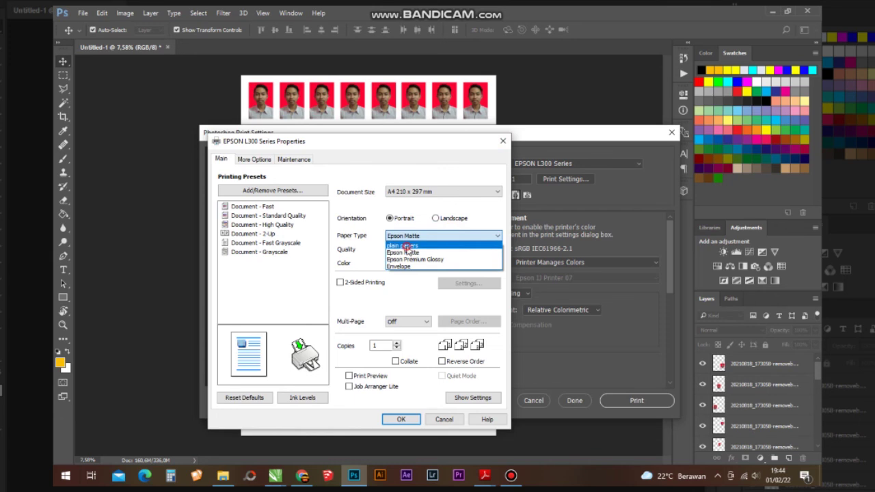
left_click(403, 246)
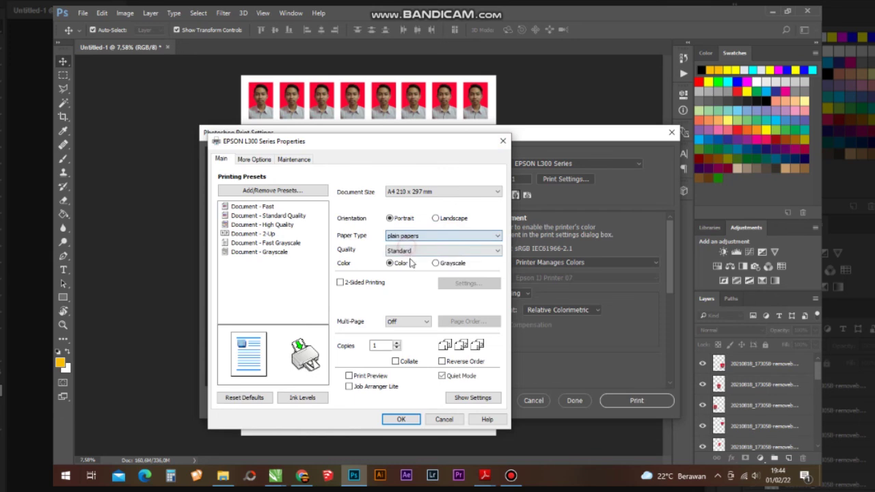
left_click(403, 419)
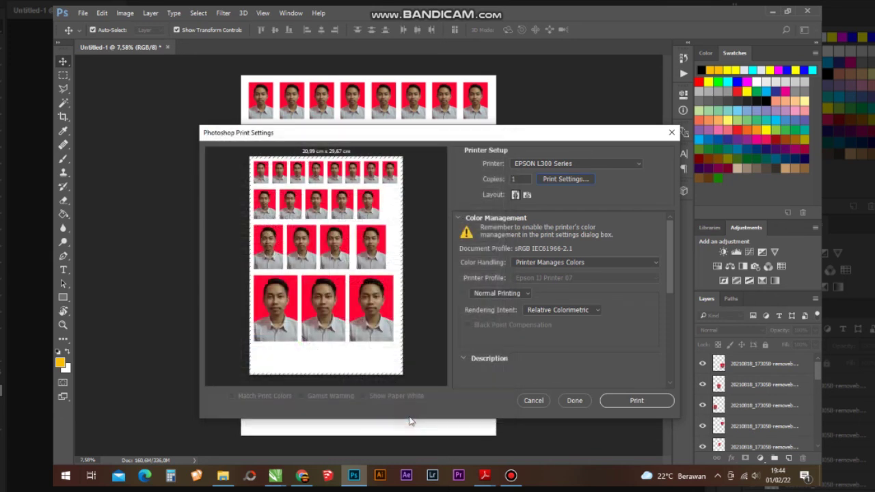
left_click(615, 403)
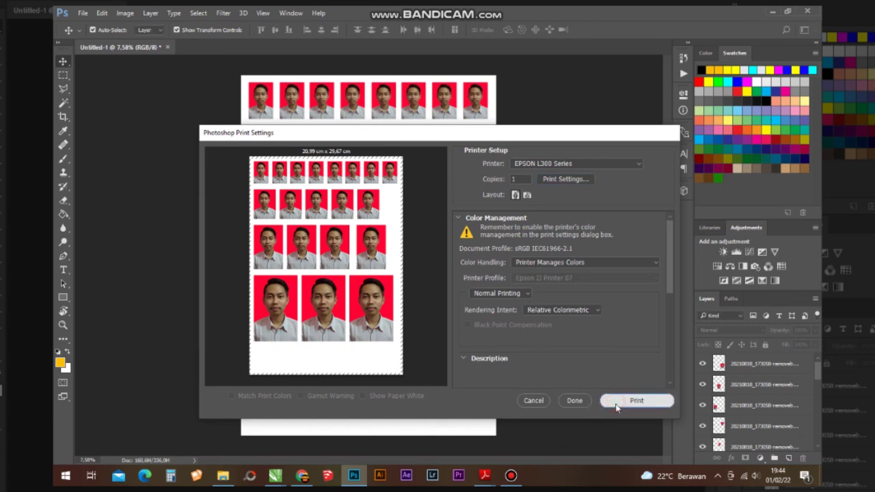